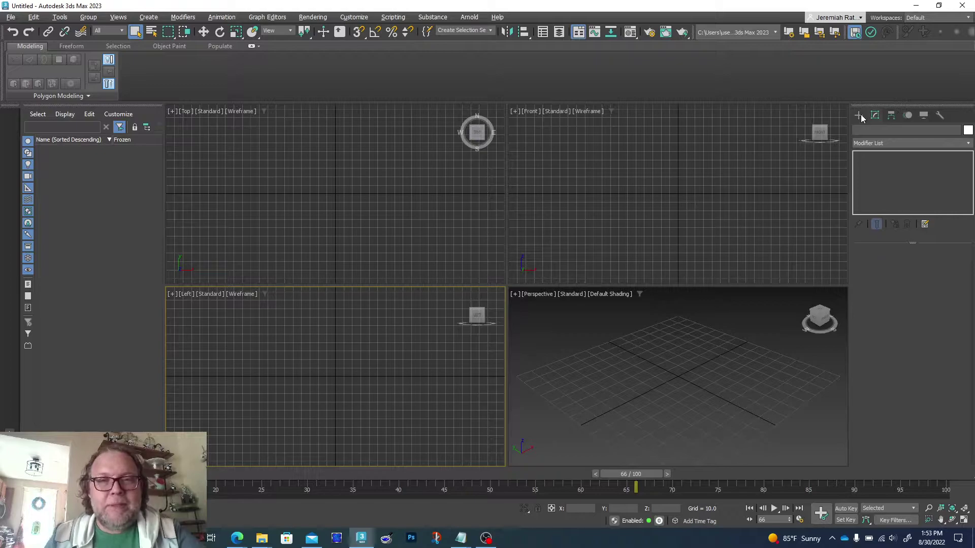
# - Examine the creation parameters of the standard primitives, including Box, Sphere, Cylinder, Torus, GeoSphere and Pyramid
pyautogui.click(860, 116)
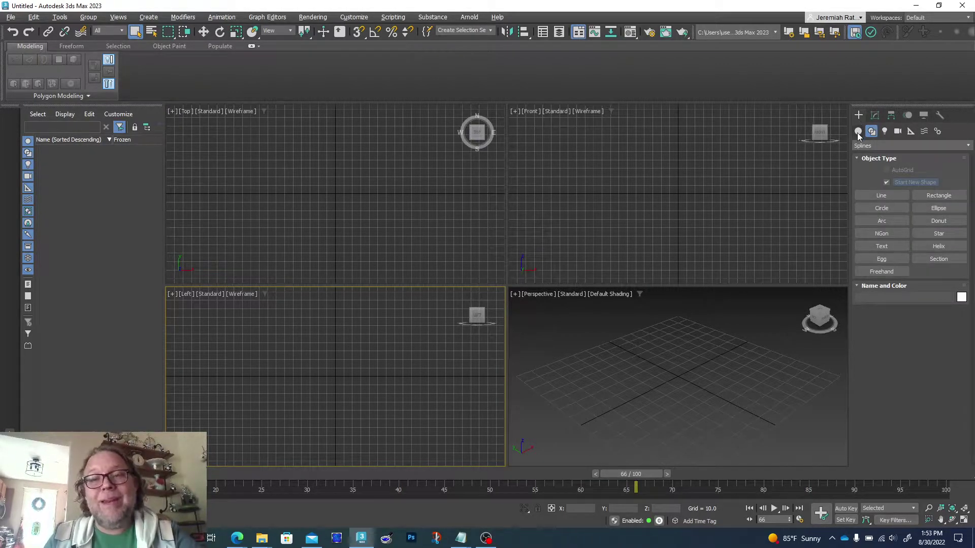
pyautogui.click(857, 131)
pyautogui.click(872, 131)
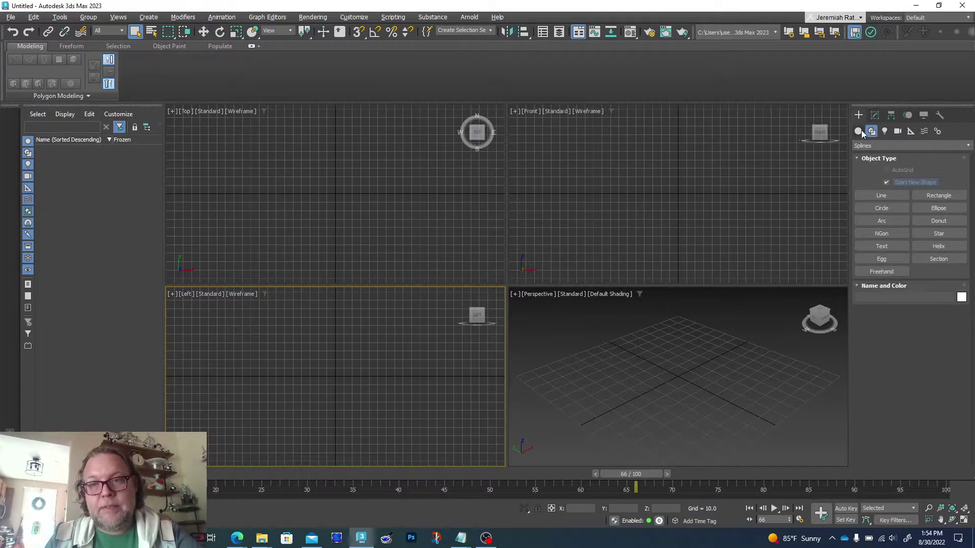
pyautogui.click(859, 132)
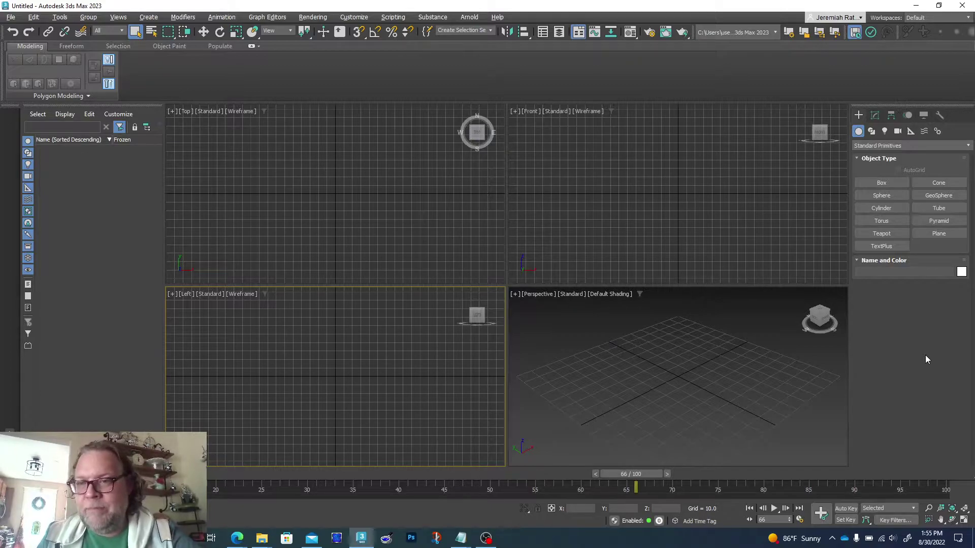
pyautogui.click(881, 184)
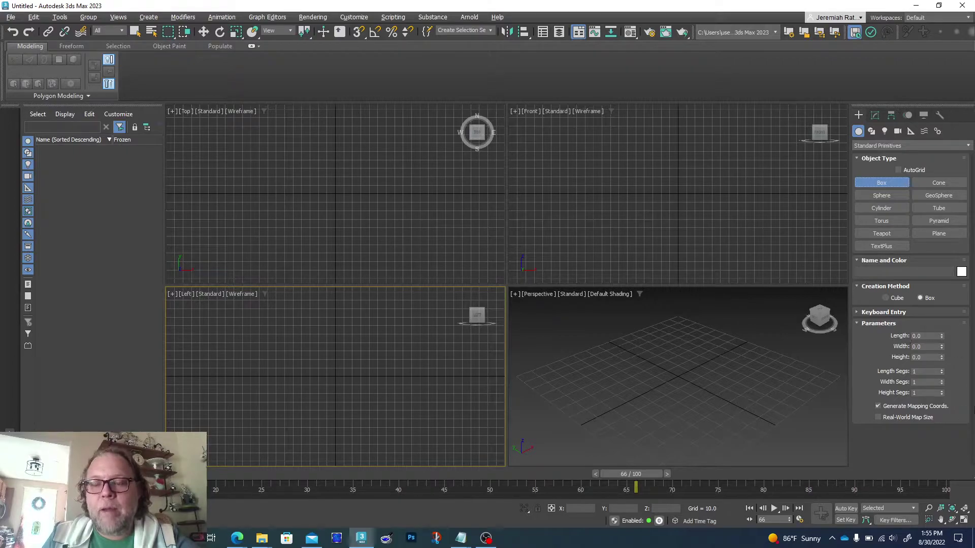
pyautogui.click(894, 194)
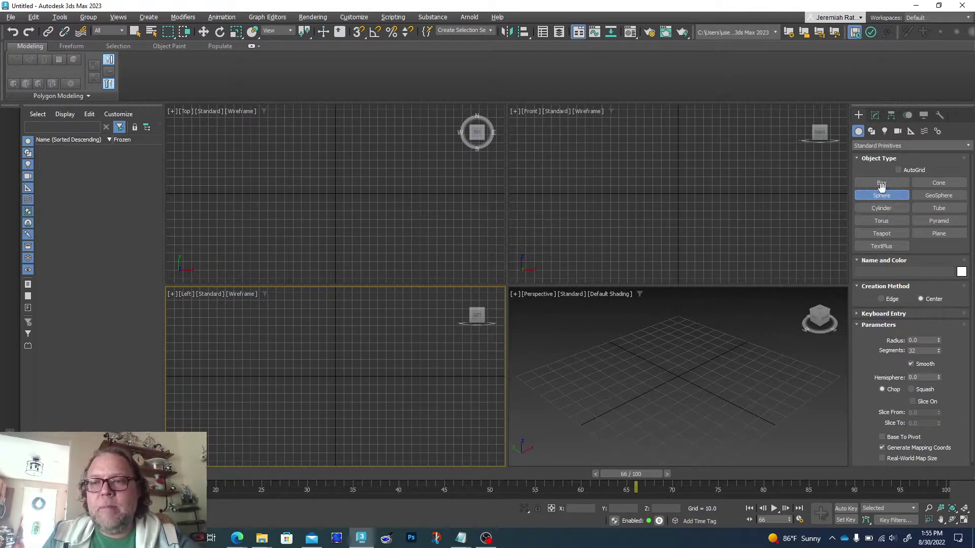
pyautogui.click(887, 207)
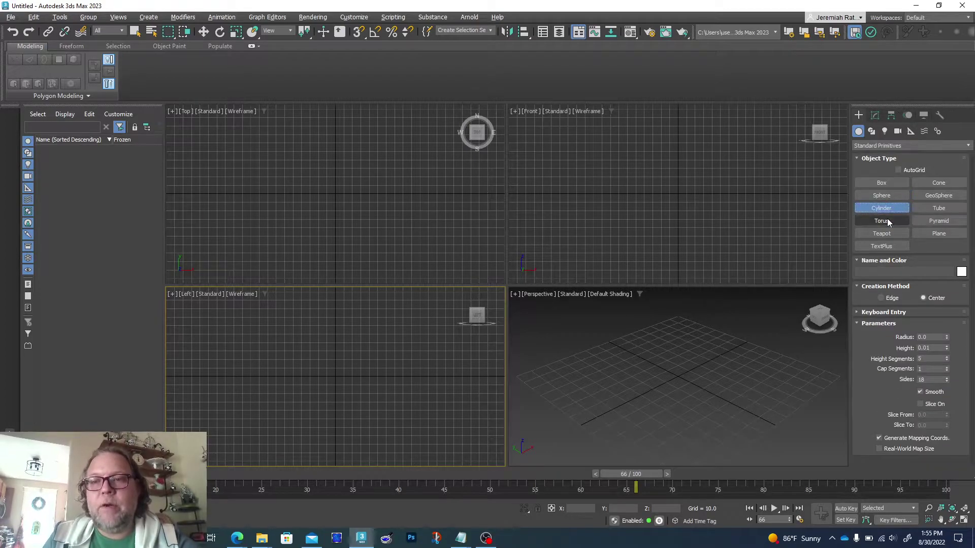
pyautogui.click(887, 221)
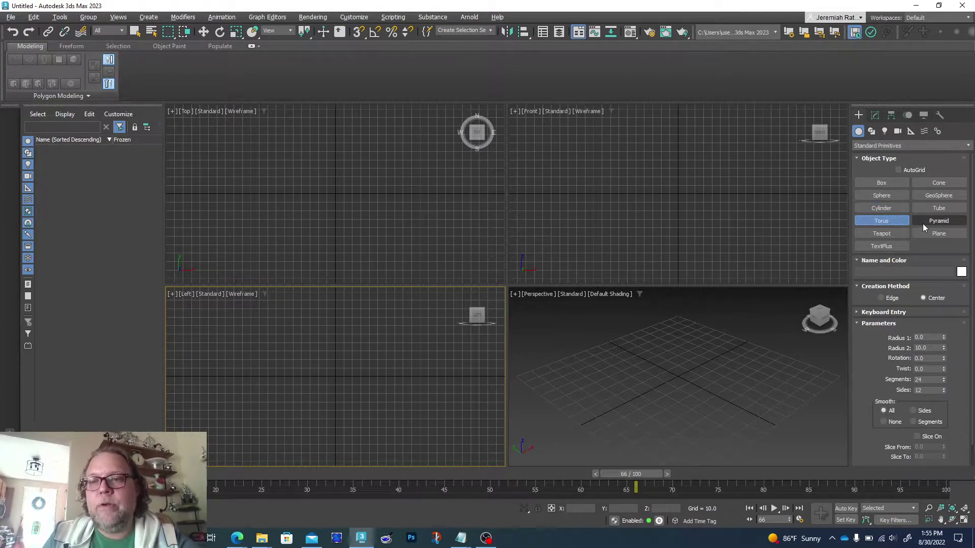
pyautogui.click(941, 195)
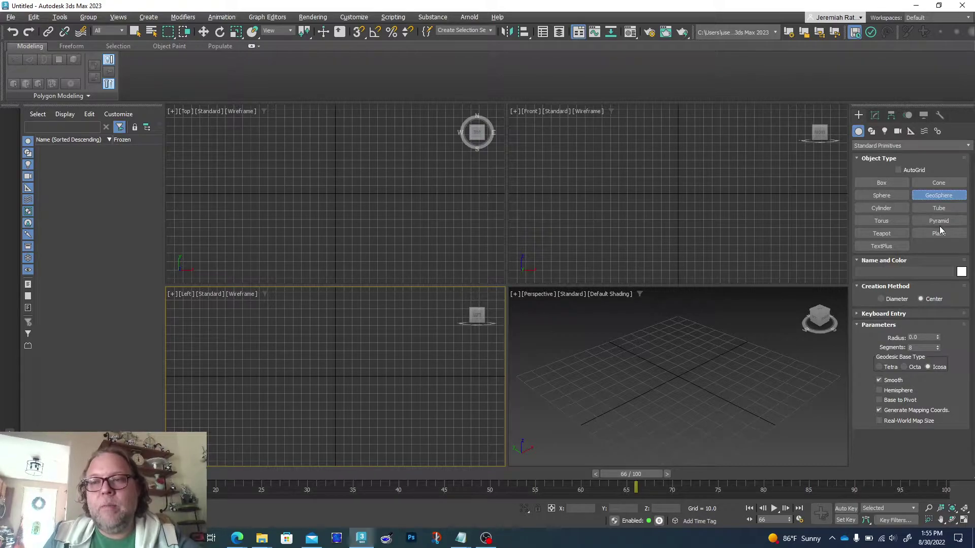
pyautogui.click(939, 221)
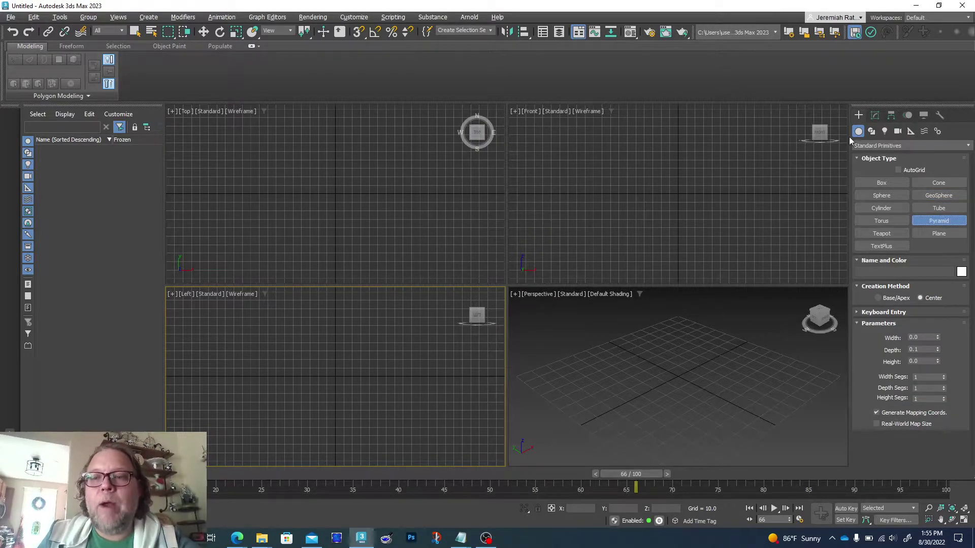
# - Create a box in the Top view, about 44 units long, 190 wide and 153 high
pyautogui.click(880, 182)
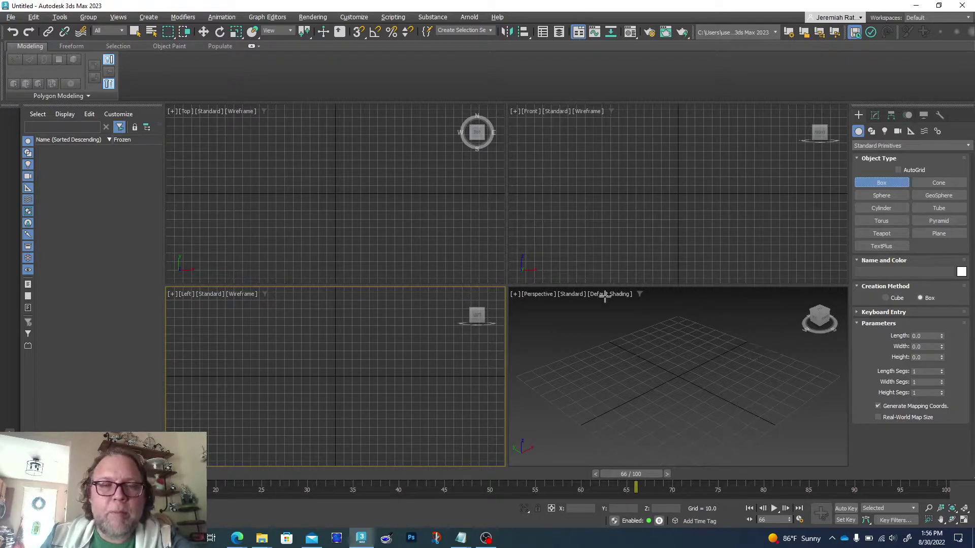
pyautogui.moveTo(253, 154); pyautogui.dragTo(415, 192)
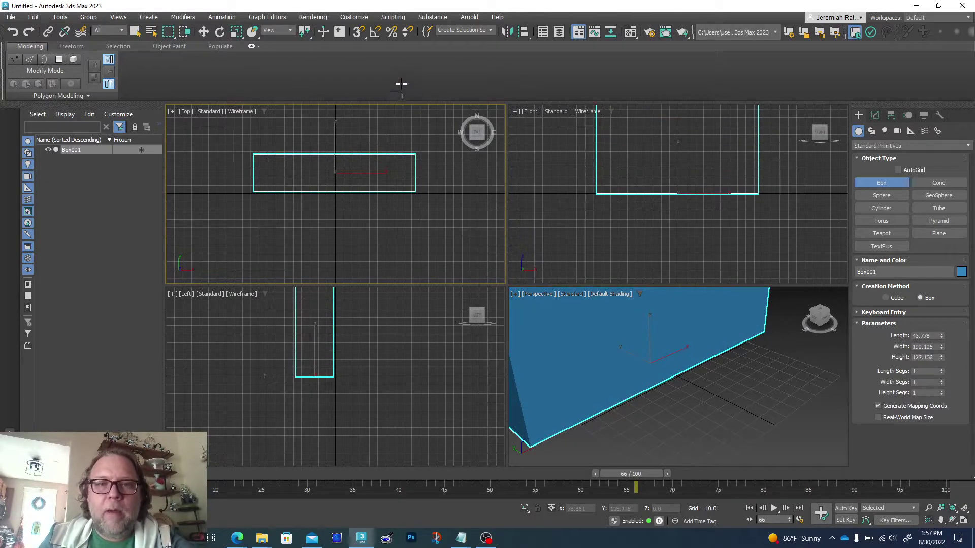
pyautogui.click(400, 62)
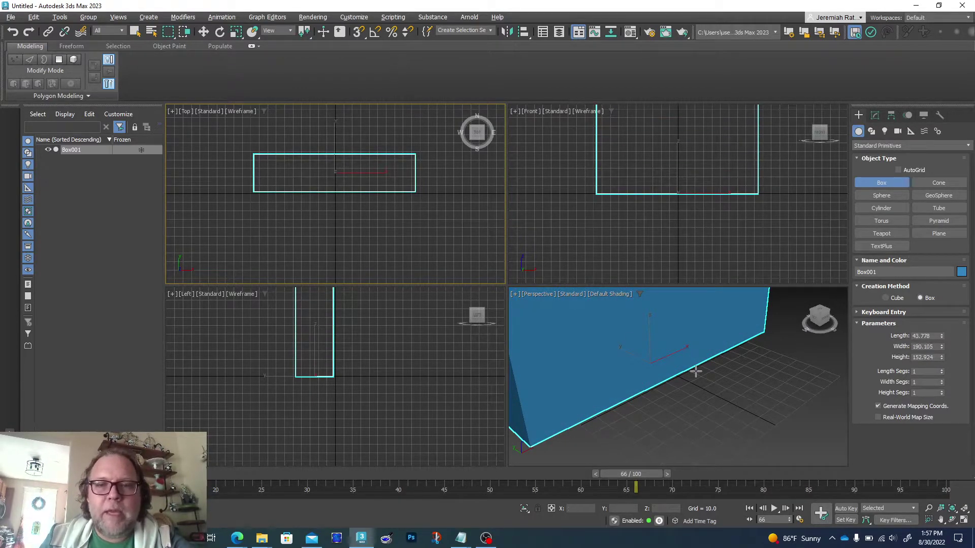
# - Examine the box from several angles in a maximized Perspective view
pyautogui.click(709, 447)
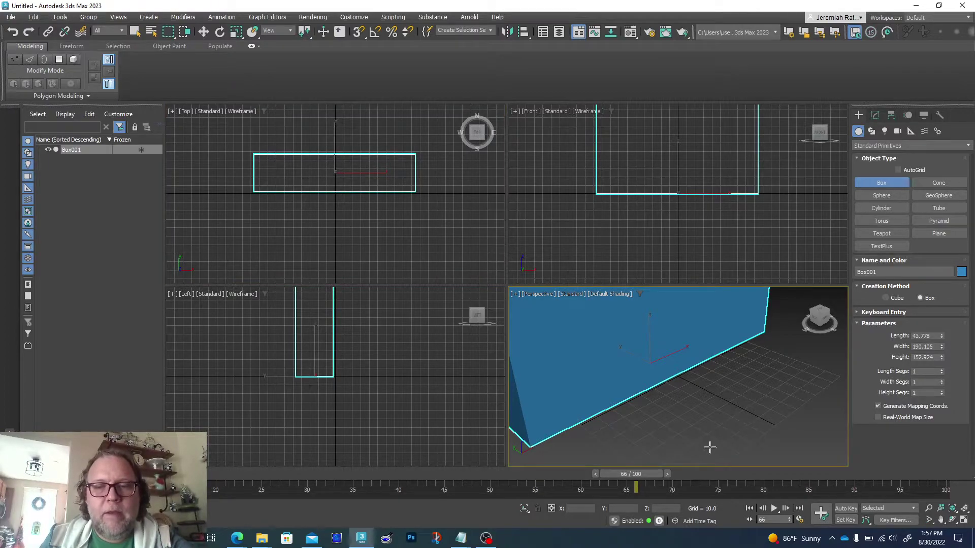
pyautogui.click(200, 36)
pyautogui.click(757, 430)
pyautogui.scroll(-3, 757, 430)
pyautogui.click(730, 371)
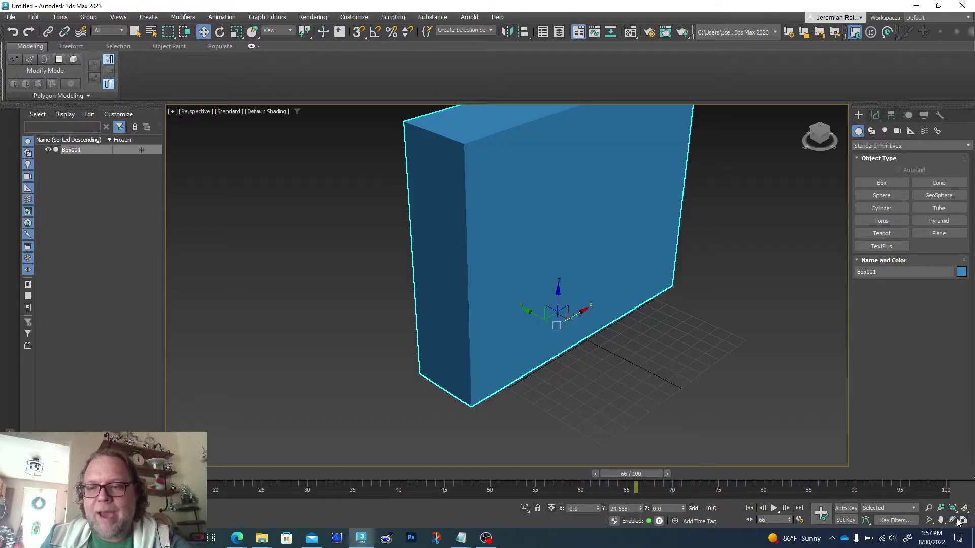
pyautogui.click(964, 520)
pyautogui.click(952, 520)
pyautogui.moveTo(507, 284); pyautogui.dragTo(472, 342)
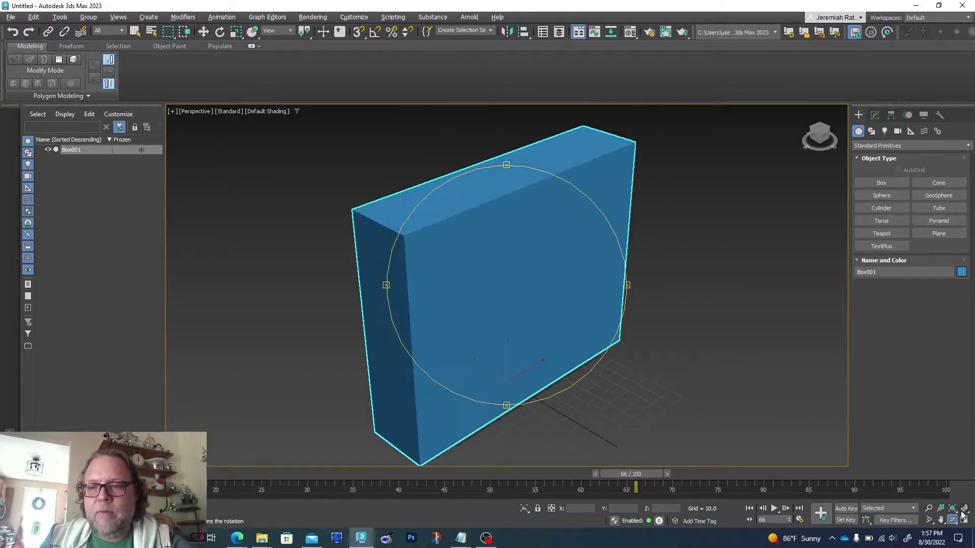
pyautogui.moveTo(450, 300)
pyautogui.mouseDown()
pyautogui.moveTo(429, 283)
pyautogui.moveTo(441, 288)
pyautogui.mouseUp()
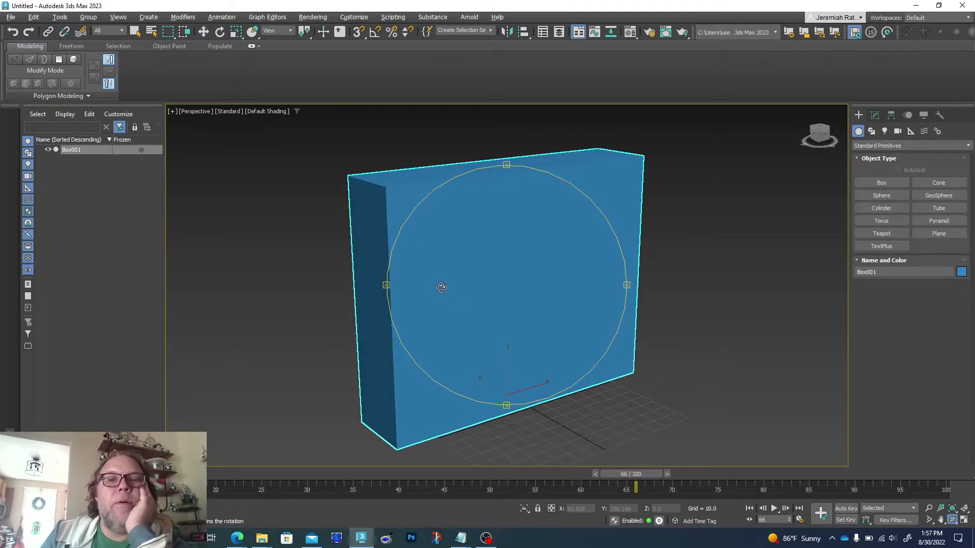
pyautogui.scroll(-3, 441, 288)
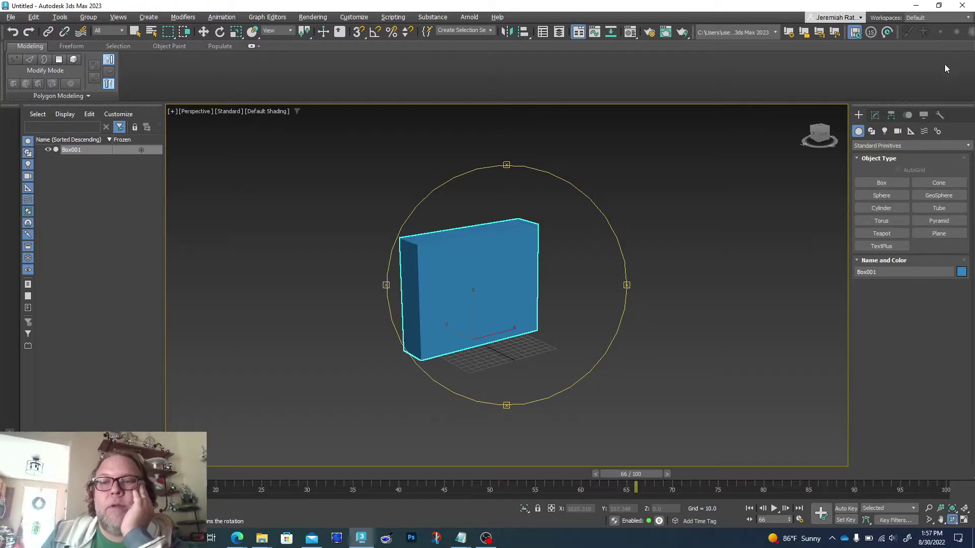
# - Increase the box's height to about 214 units
pyautogui.click(875, 116)
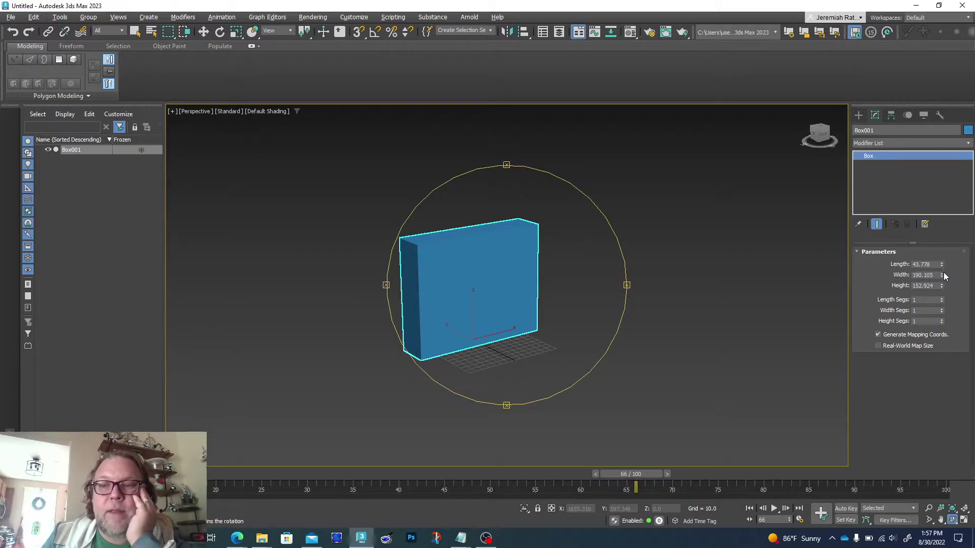
pyautogui.moveTo(941, 286); pyautogui.dragTo(940, 269)
pyautogui.moveTo(470, 311)
pyautogui.keyDown('alt'); pyautogui.mouseDown(button='middle')
pyautogui.moveTo(513, 311)
pyautogui.moveTo(469, 315)
pyautogui.mouseUp(button='middle'); pyautogui.keyUp('alt')
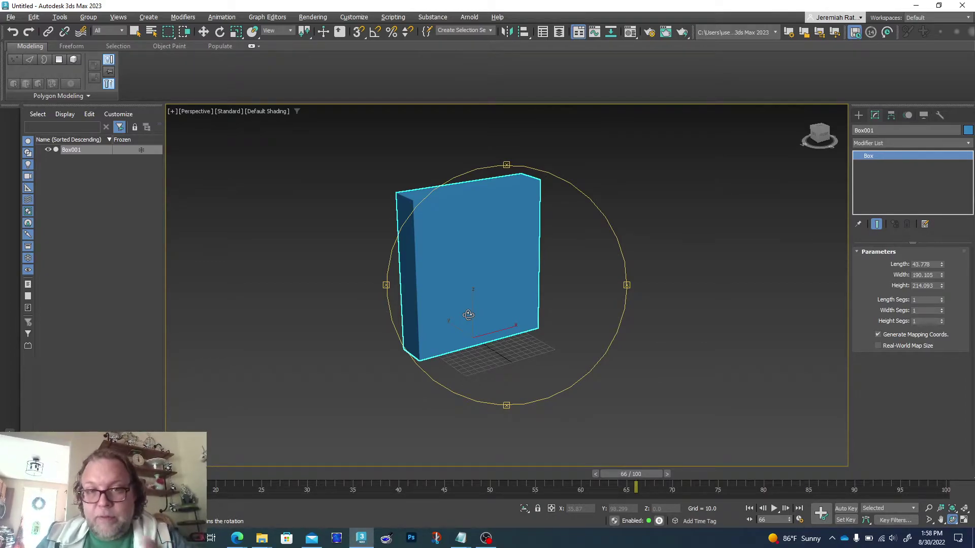
# - Display edged faces in the Perspective view and fit the box in all four viewports
pyautogui.moveTo(468, 315); pyautogui.dragTo(489, 316)
pyautogui.scroll(-3, 481, 284)
pyautogui.scroll(4, 449, 219)
pyautogui.scroll(-1, 449, 219)
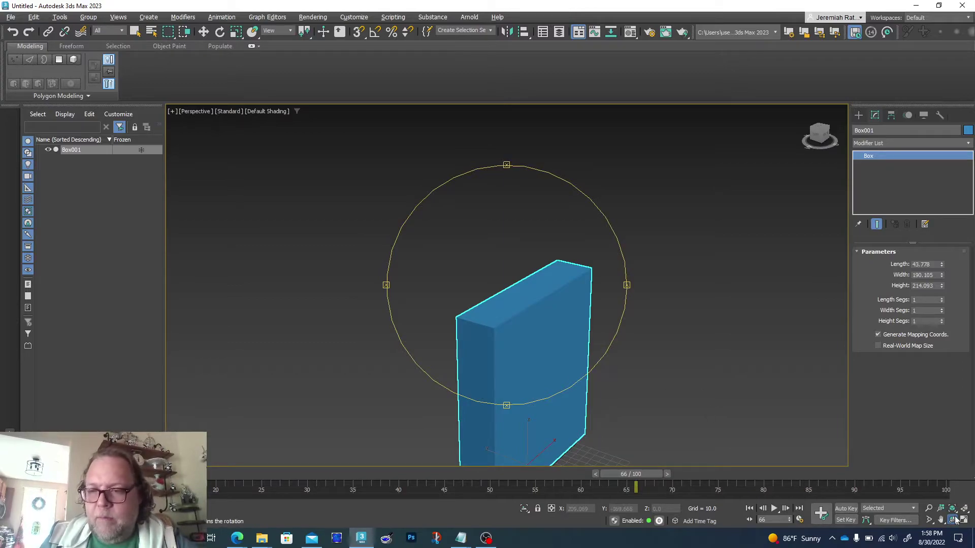
pyautogui.moveTo(487, 305)
pyautogui.mouseDown()
pyautogui.moveTo(515, 309)
pyautogui.moveTo(465, 292)
pyautogui.moveTo(503, 292)
pyautogui.moveTo(499, 314)
pyautogui.mouseUp()
pyautogui.rightClick(321, 148)
pyautogui.click(278, 111)
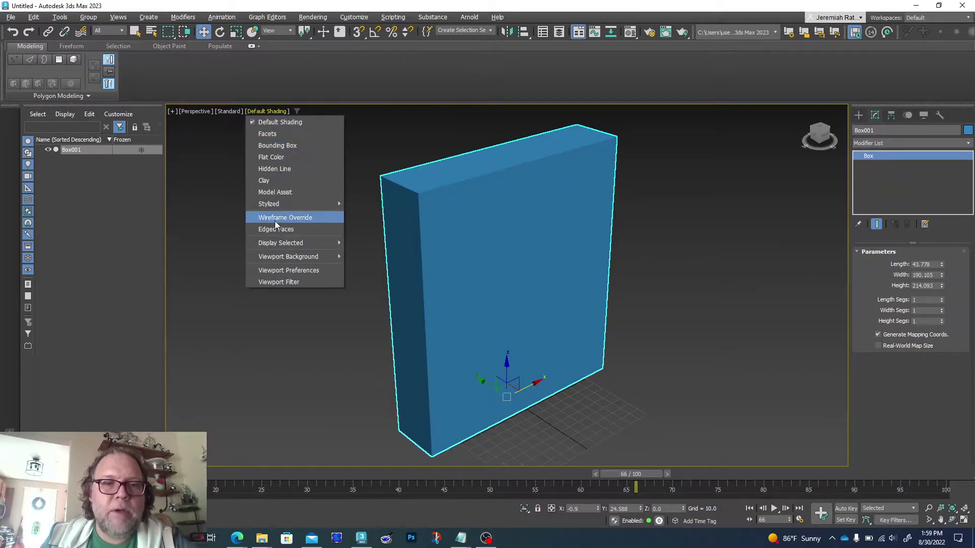
pyautogui.click(307, 232)
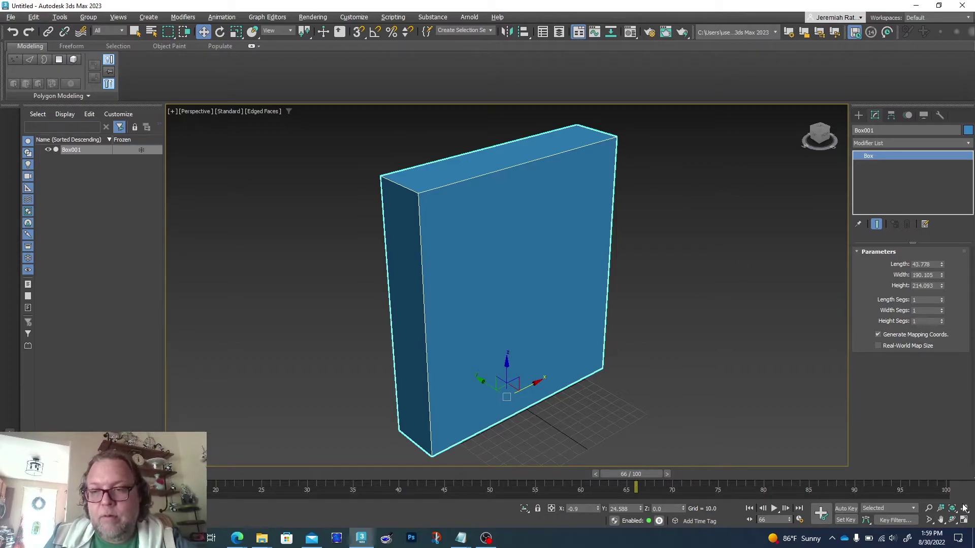
pyautogui.click(965, 522)
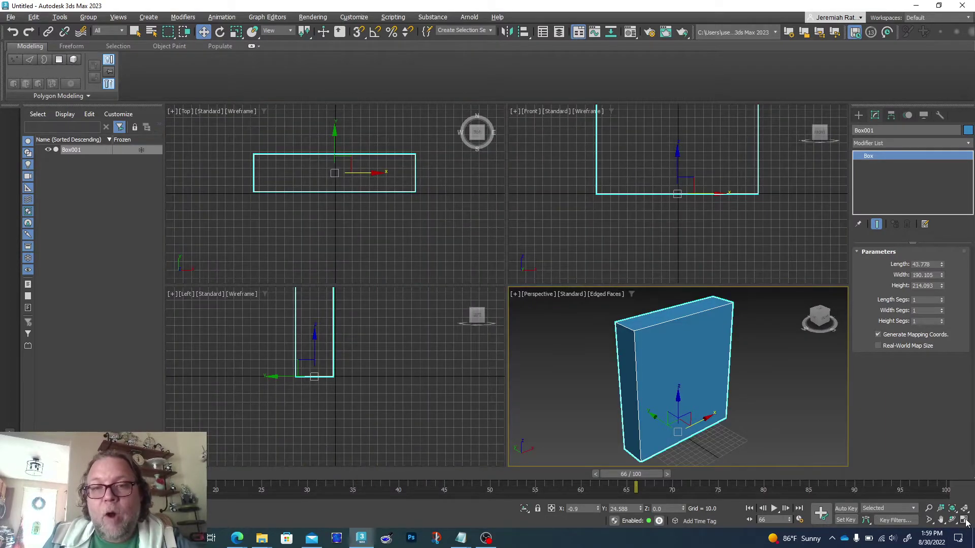
pyautogui.click(964, 509)
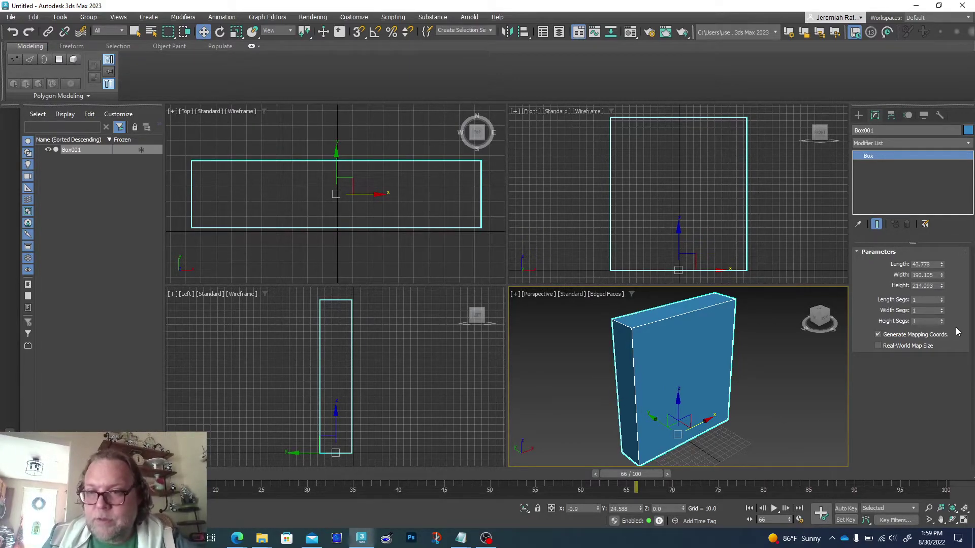
# - Set the box's length, width and height segments to 2 each
pyautogui.click(942, 299)
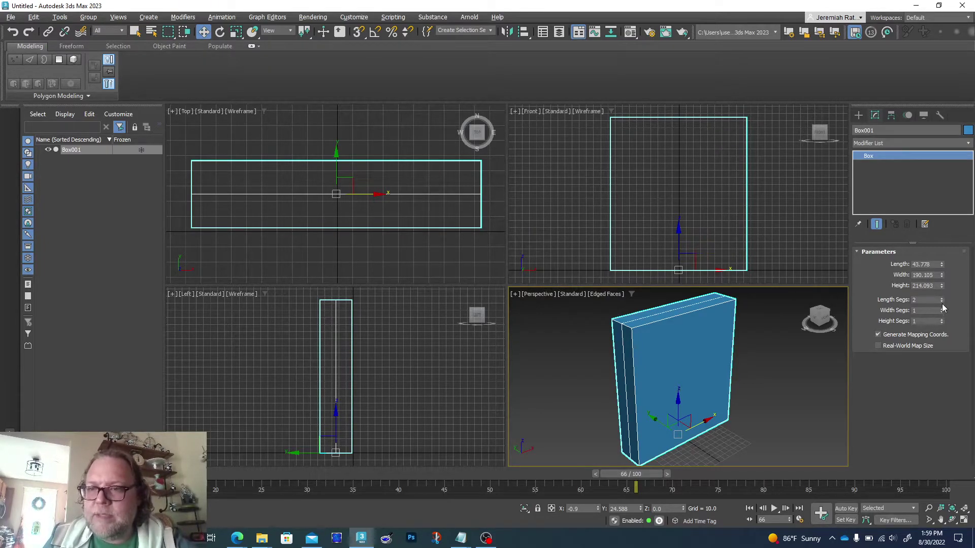
pyautogui.click(942, 309)
pyautogui.click(942, 320)
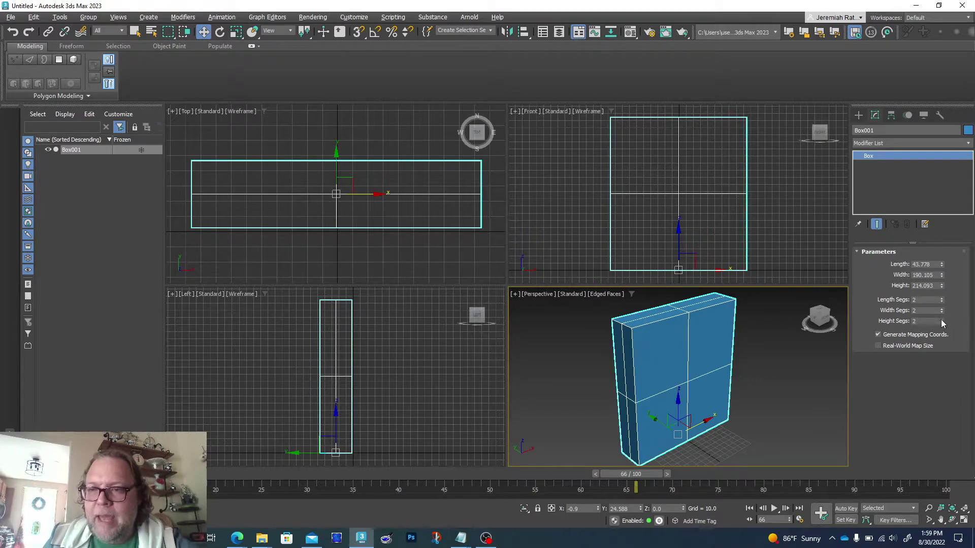
pyautogui.click(859, 116)
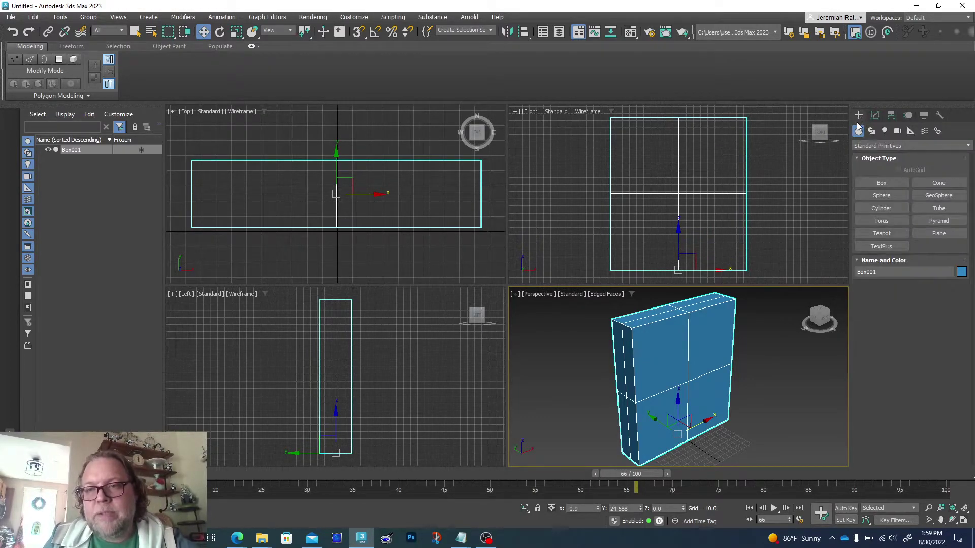
pyautogui.click(892, 183)
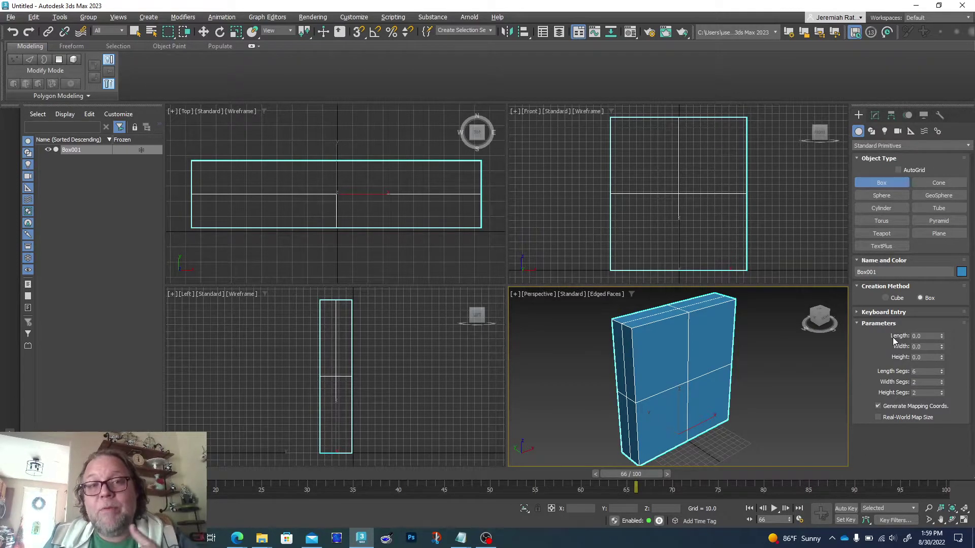
pyautogui.click(876, 116)
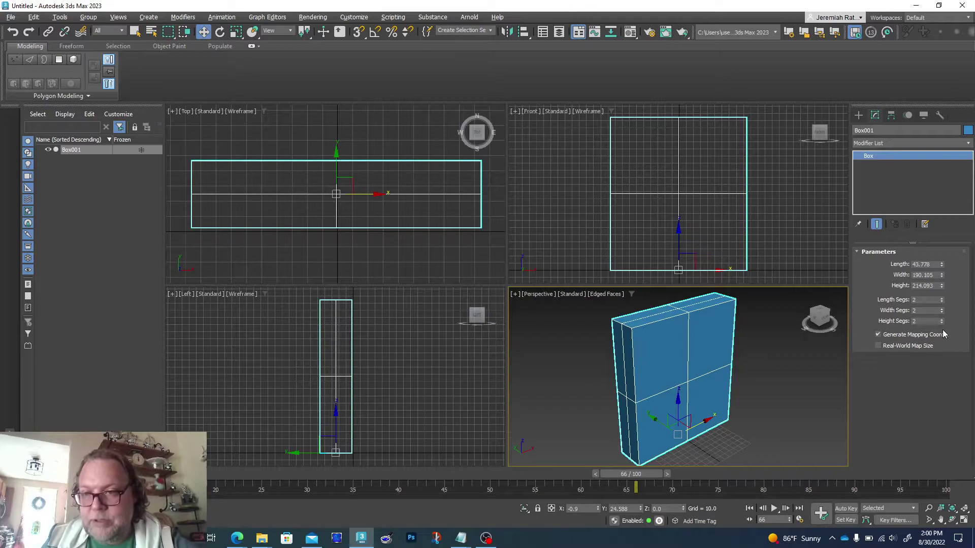
# - Set the box to 1 length segment, 1 width segment and 4 height segments
pyautogui.click(942, 303)
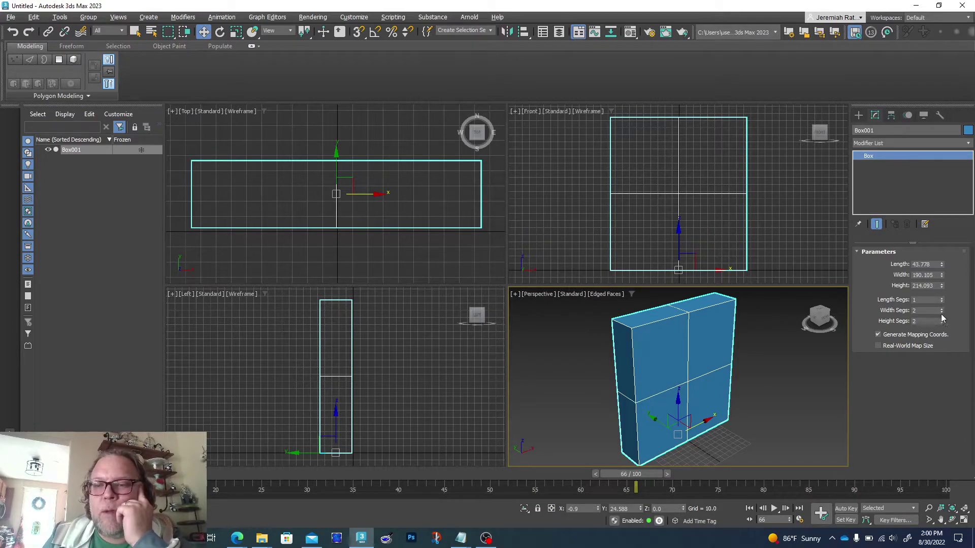
pyautogui.click(941, 312)
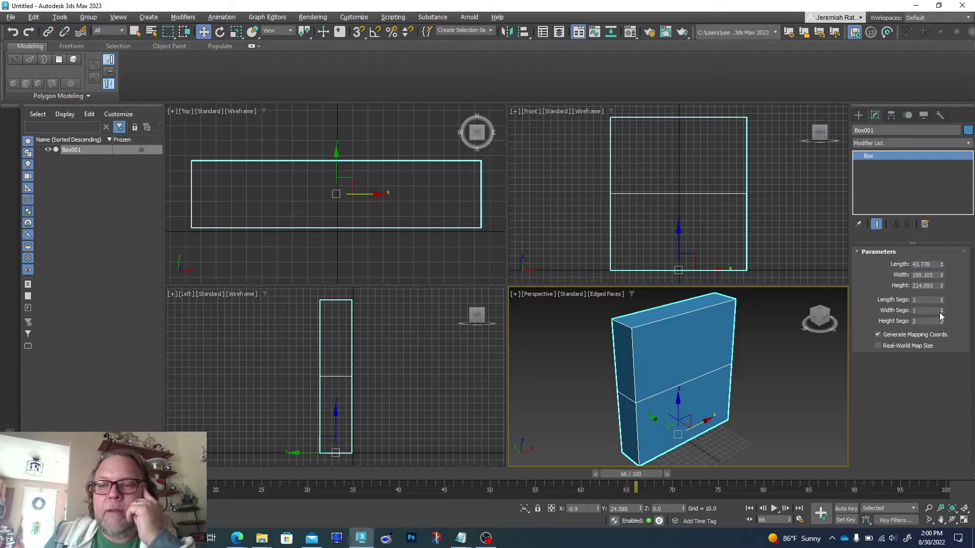
pyautogui.click(942, 320)
pyautogui.click(942, 319)
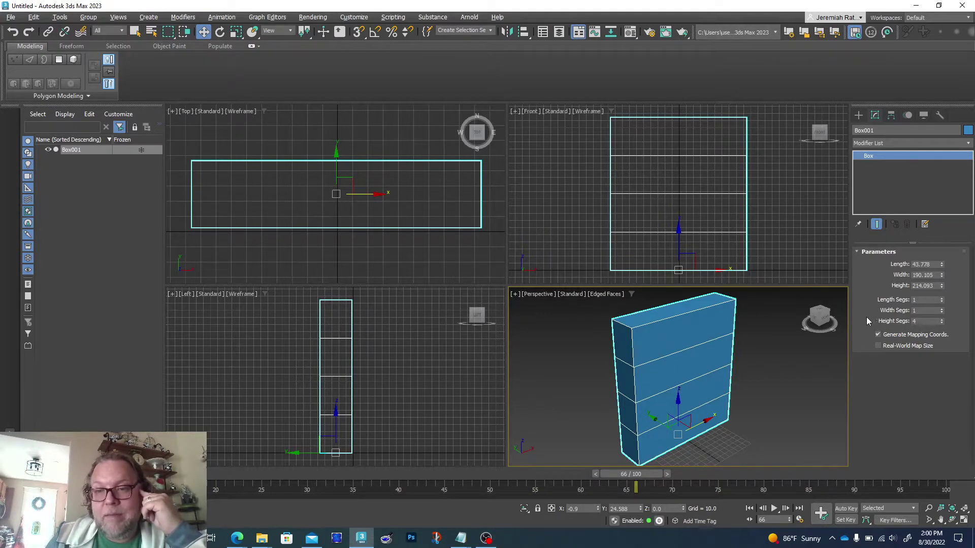
# - Turn the Perspective view toward the box's narrow side and reduce the box's width to about 160 units
pyautogui.click(817, 320)
pyautogui.moveTo(801, 323); pyautogui.dragTo(824, 330)
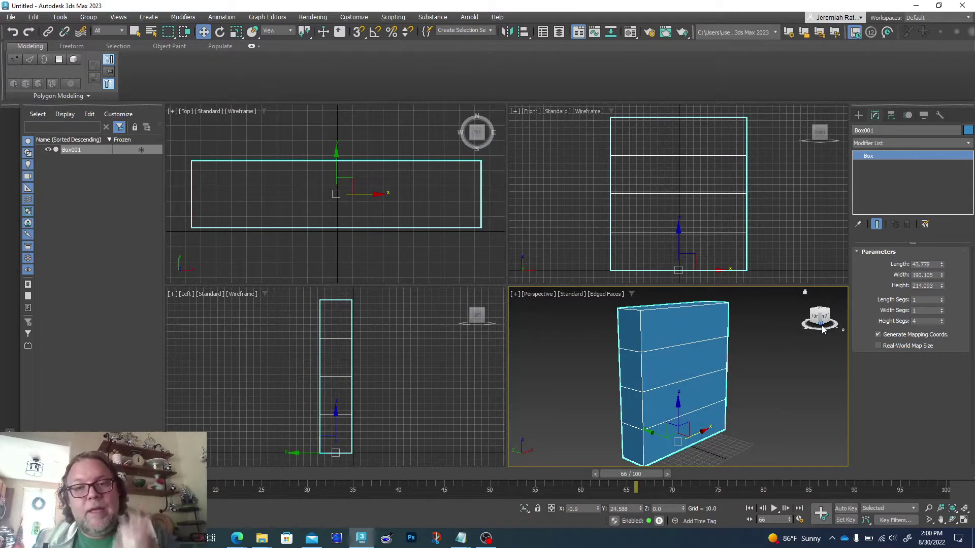
pyautogui.moveTo(941, 274); pyautogui.dragTo(943, 288)
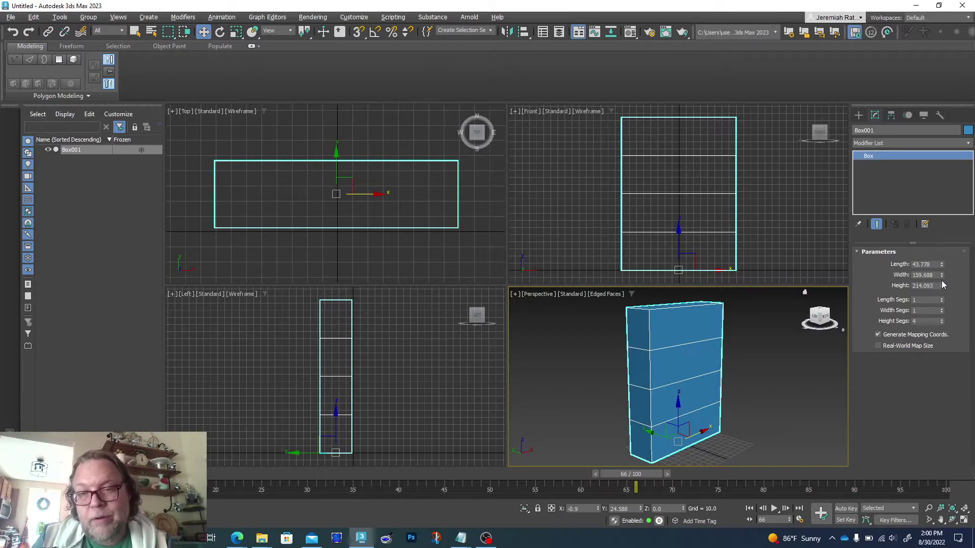
pyautogui.click(874, 224)
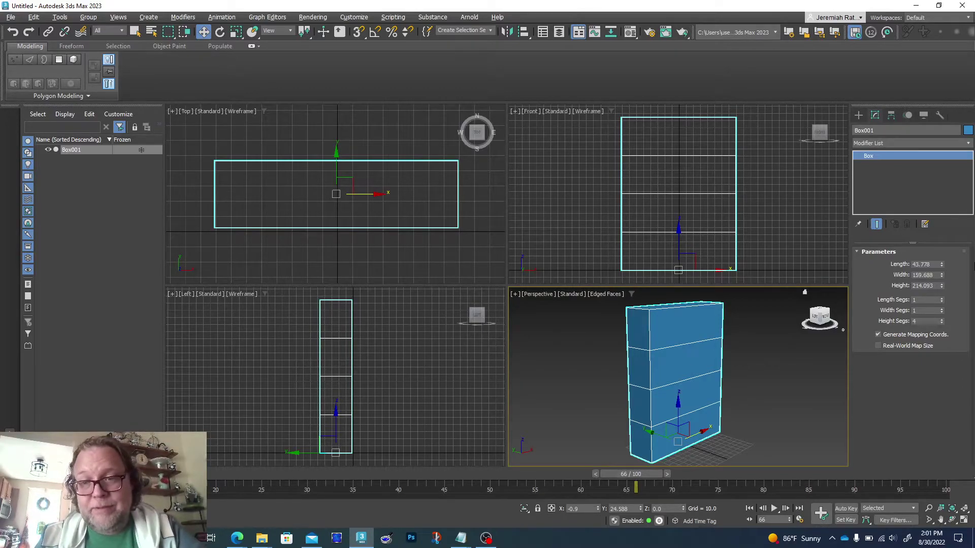
# - Set the box to 5 height segments and resize it to about 48 length, 161 width and 197 height
pyautogui.click(941, 319)
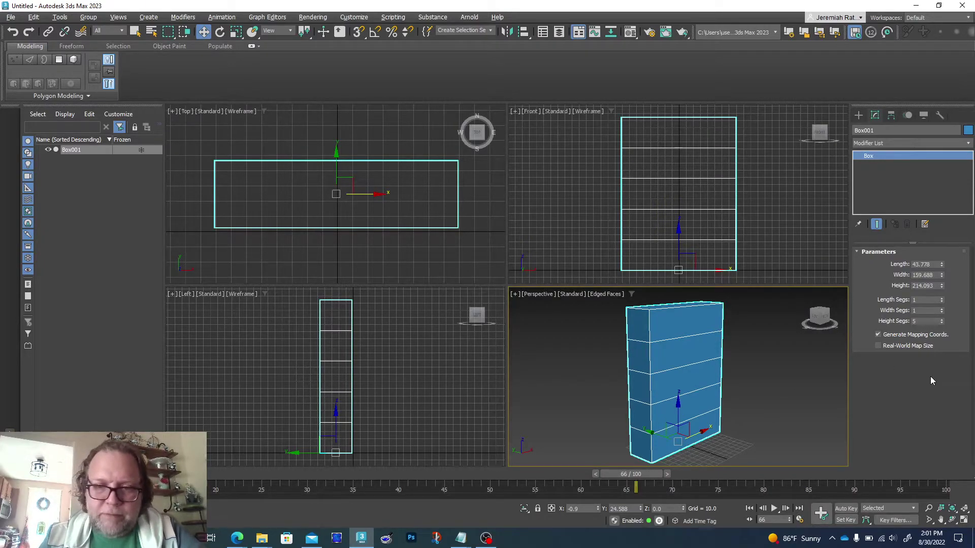
pyautogui.click(942, 323)
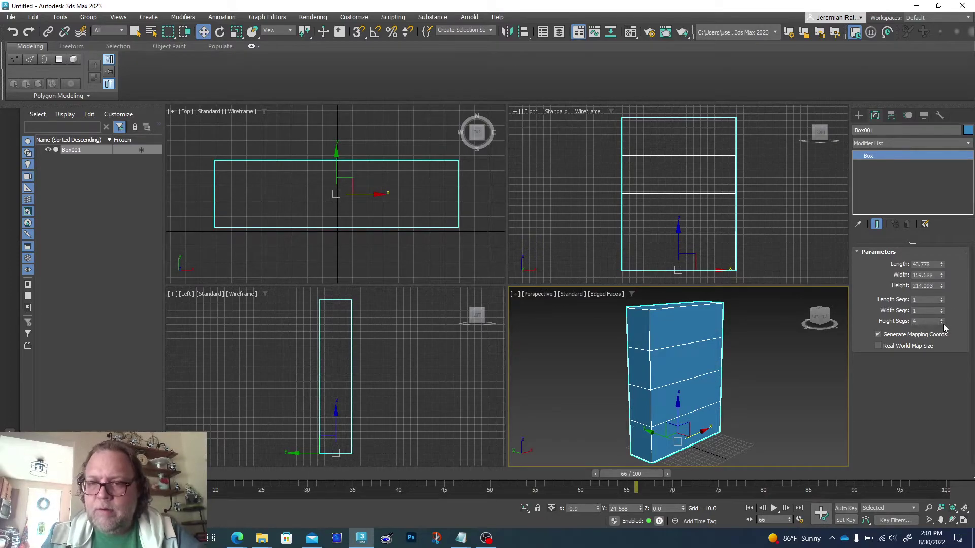
pyautogui.moveTo(942, 286); pyautogui.dragTo(940, 288)
pyautogui.click(942, 319)
pyautogui.moveTo(941, 264); pyautogui.dragTo(942, 290)
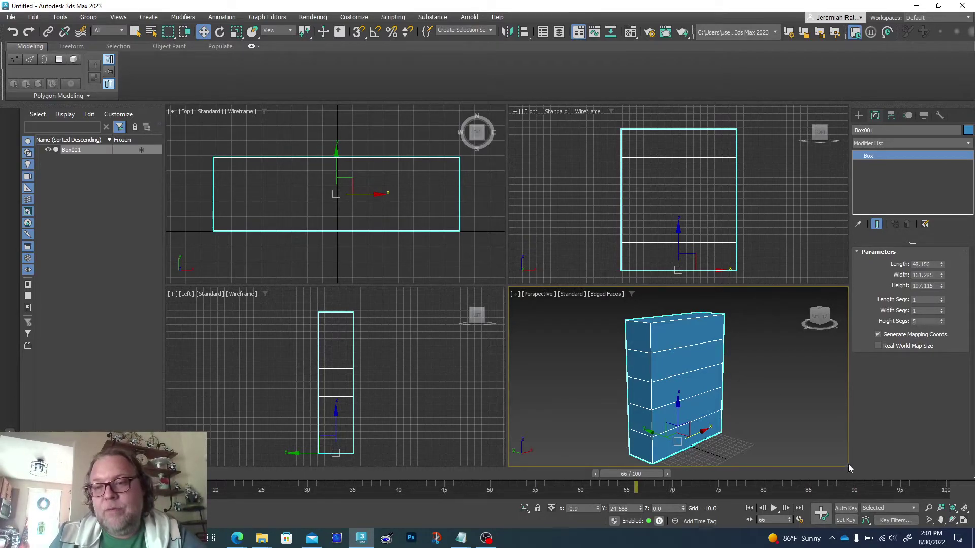
# - Maximize the Perspective viewport and turn the view slightly toward the box's wide face
pyautogui.click(964, 520)
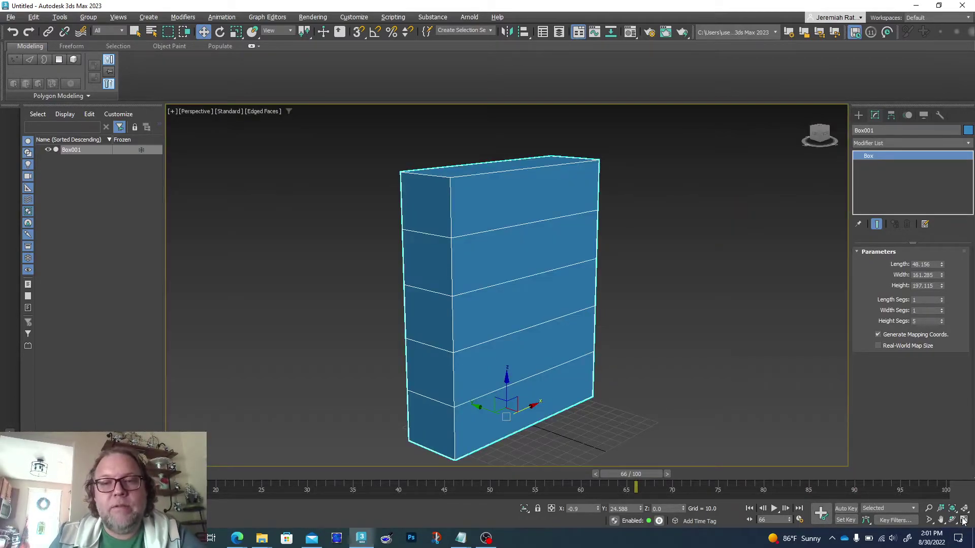
pyautogui.keyDown('alt'); pyautogui.moveTo(503, 282); pyautogui.dragTo(506, 286, button='middle'); pyautogui.keyUp('alt')
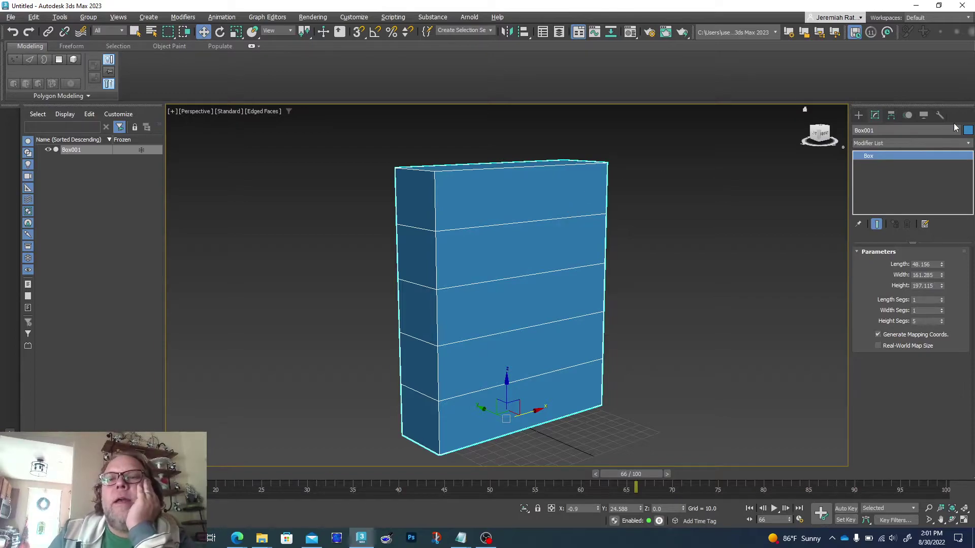
pyautogui.rightClick(522, 242)
pyautogui.moveTo(605, 378)
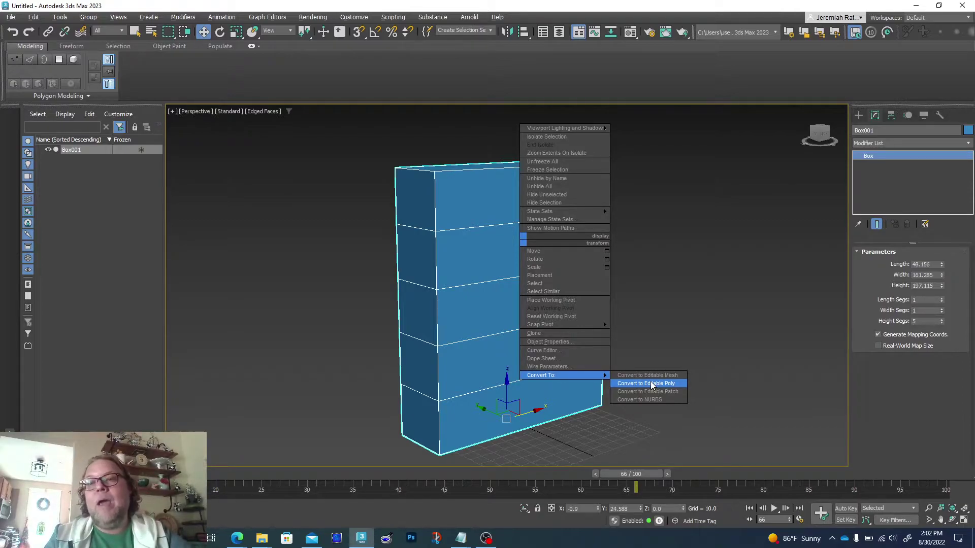
pyautogui.click(882, 176)
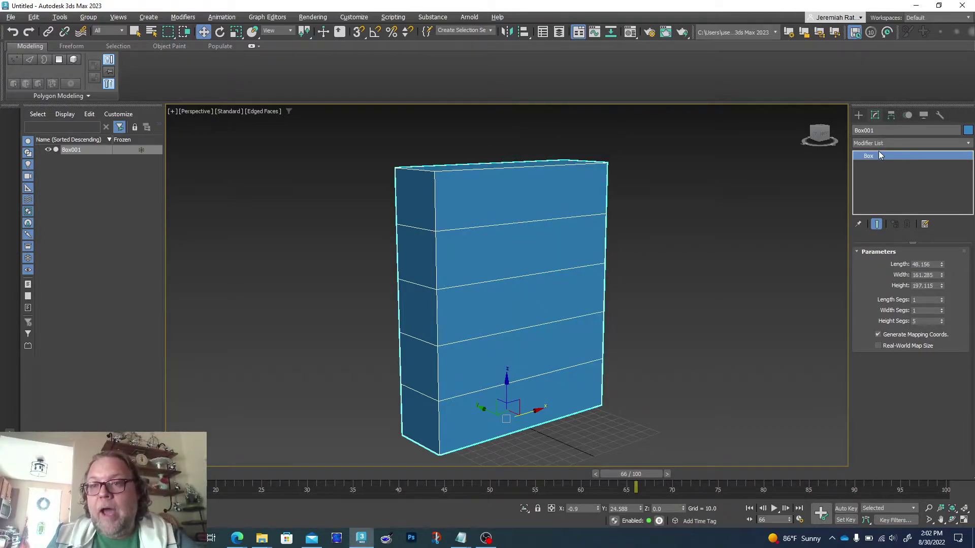
# - Add an Edit Poly modifier on top of the box
pyautogui.click(879, 143)
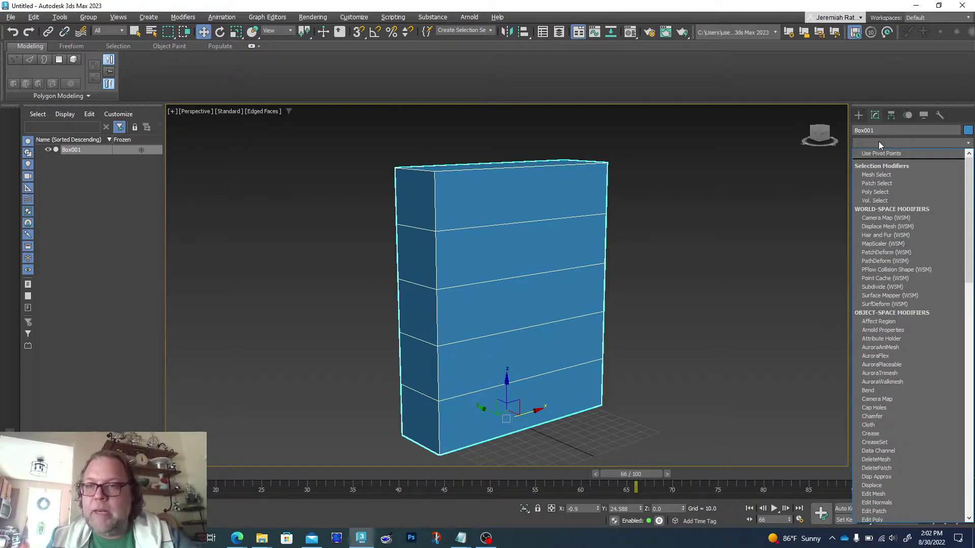
pyautogui.write('e')
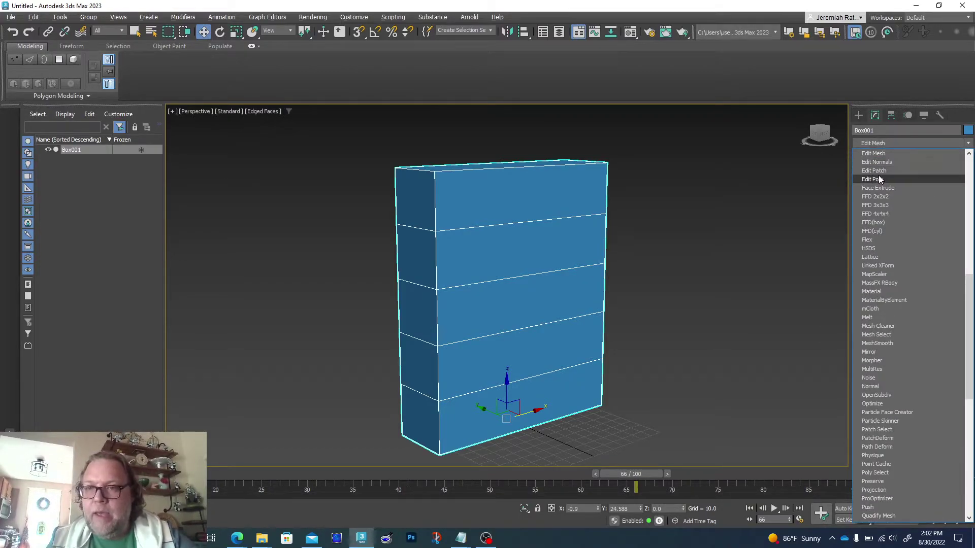
pyautogui.press('Escape')
pyautogui.press('Return')
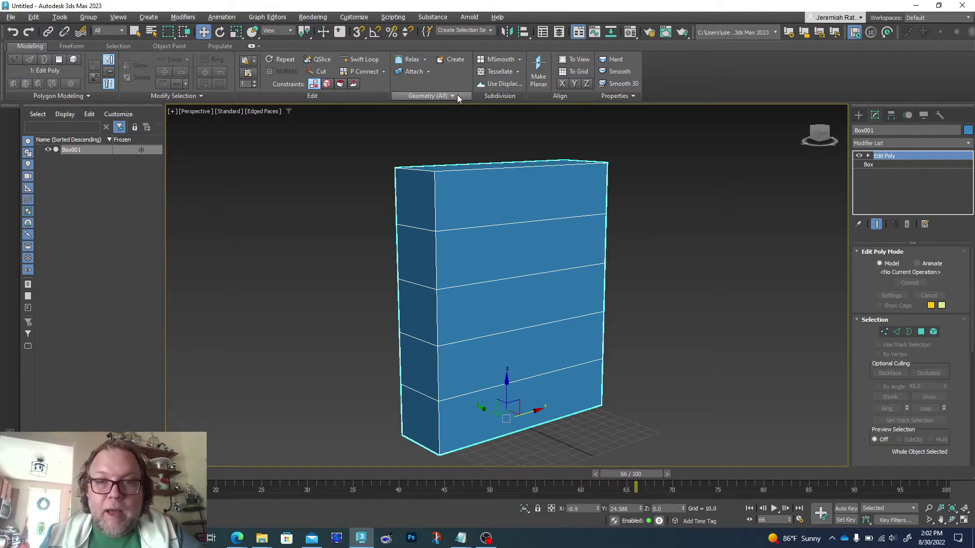
# - Minimize the modeling ribbon to its panel titles and restore it to full display
pyautogui.click(252, 47)
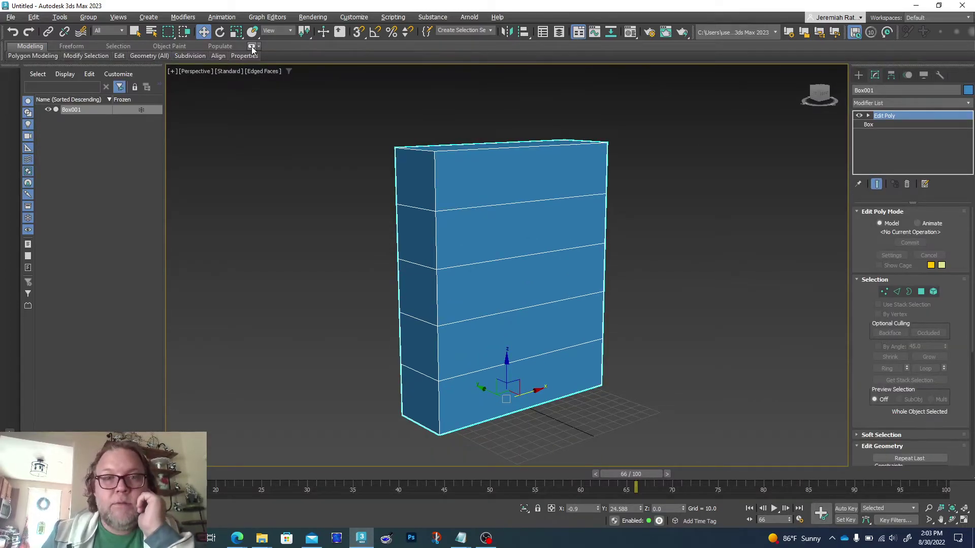
pyautogui.click(258, 46)
pyautogui.click(258, 46)
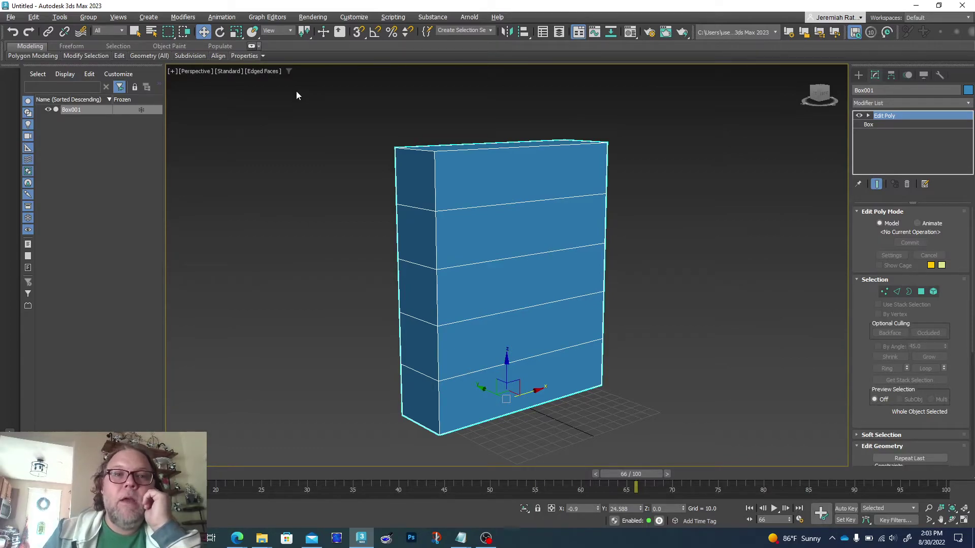
pyautogui.click(257, 45)
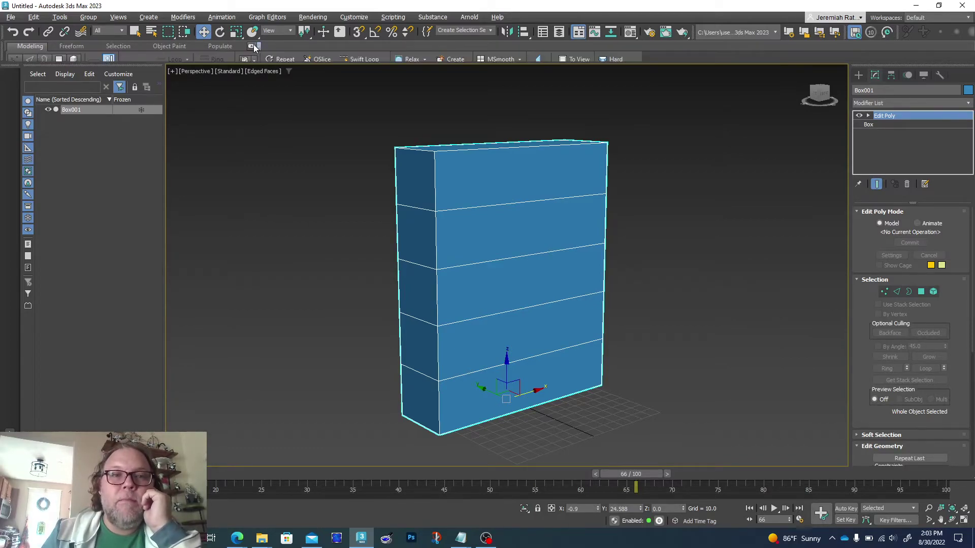
pyautogui.click(297, 151)
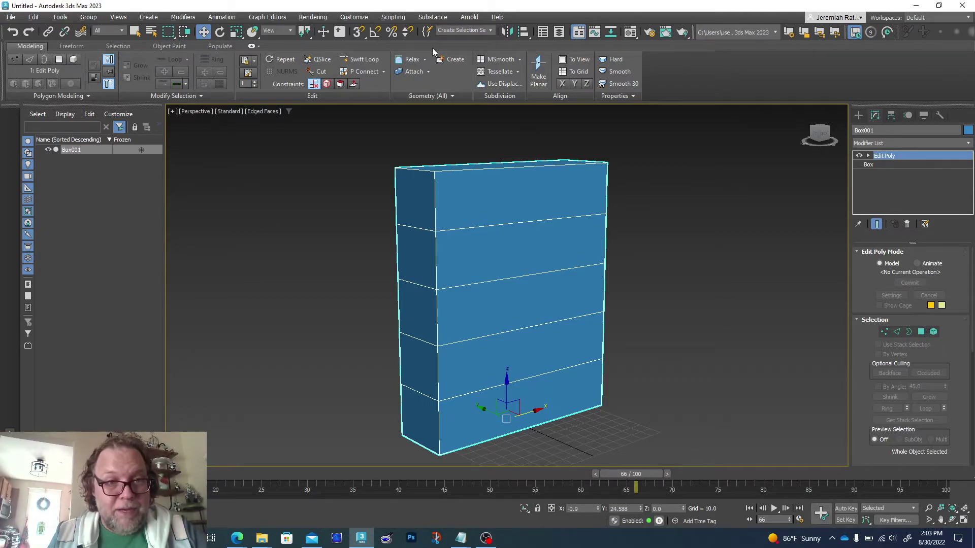
# - Activate Polygon sub-object selection for the Edit Poly modifier, trying the Border level as well
pyautogui.click(921, 332)
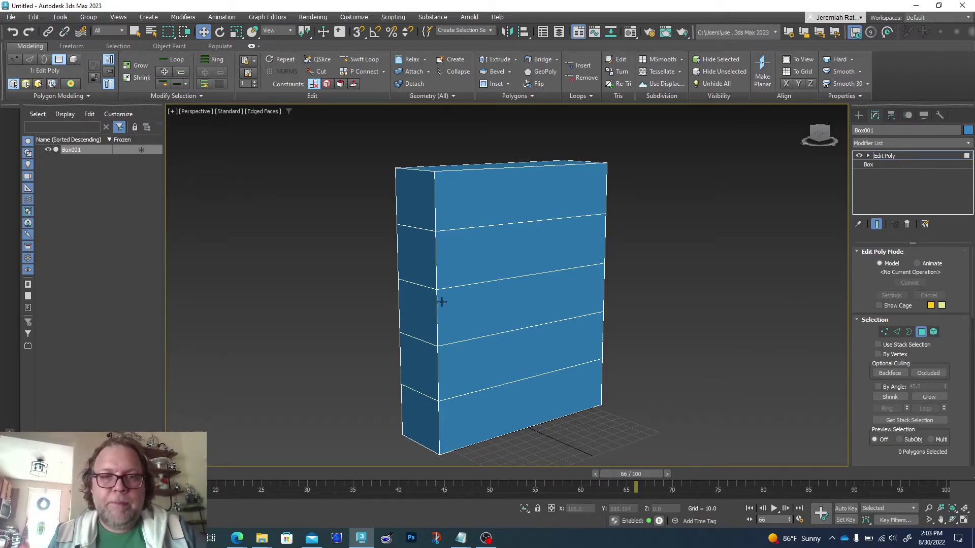
pyautogui.moveTo(812, 137); pyautogui.dragTo(822, 165)
pyautogui.keyDown('alt'); pyautogui.moveTo(506, 285); pyautogui.dragTo(506, 285, button='middle'); pyautogui.keyUp('alt')
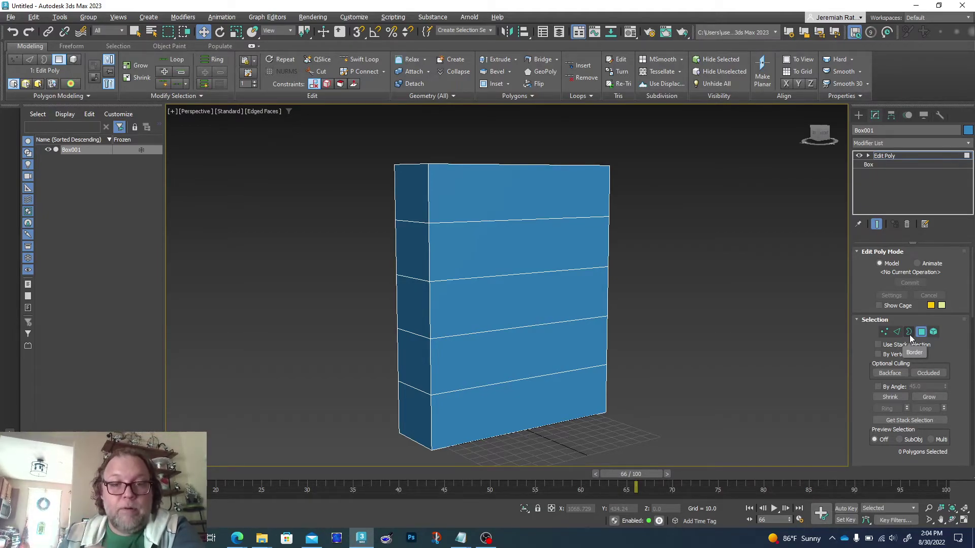
pyautogui.click(910, 334)
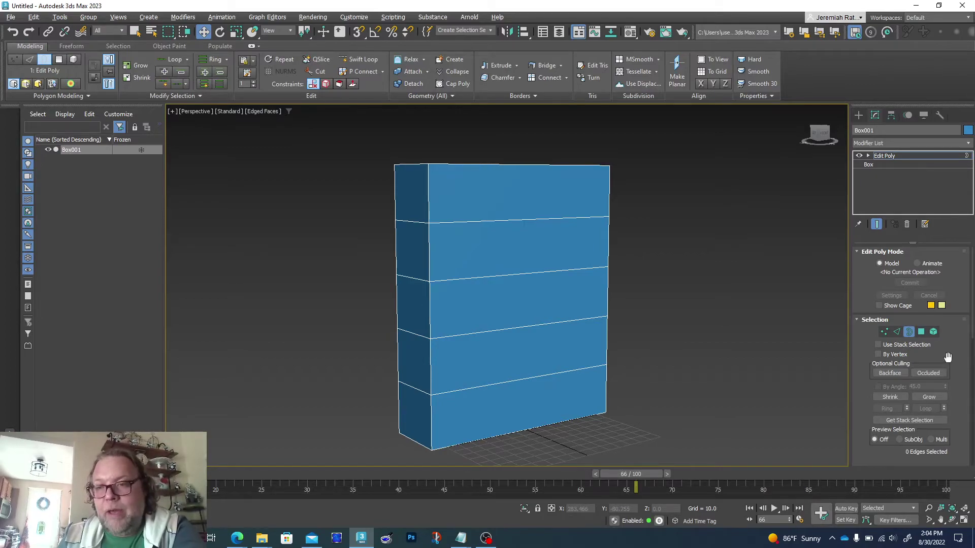
pyautogui.click(921, 333)
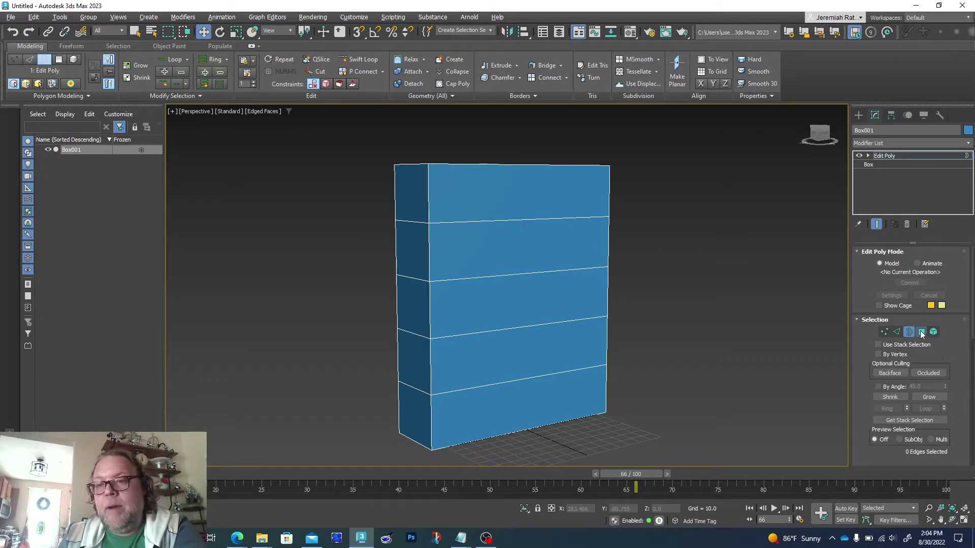
# - Select single polygons on the box's wide face one after another, and the whole box at Element level
pyautogui.click(460, 214)
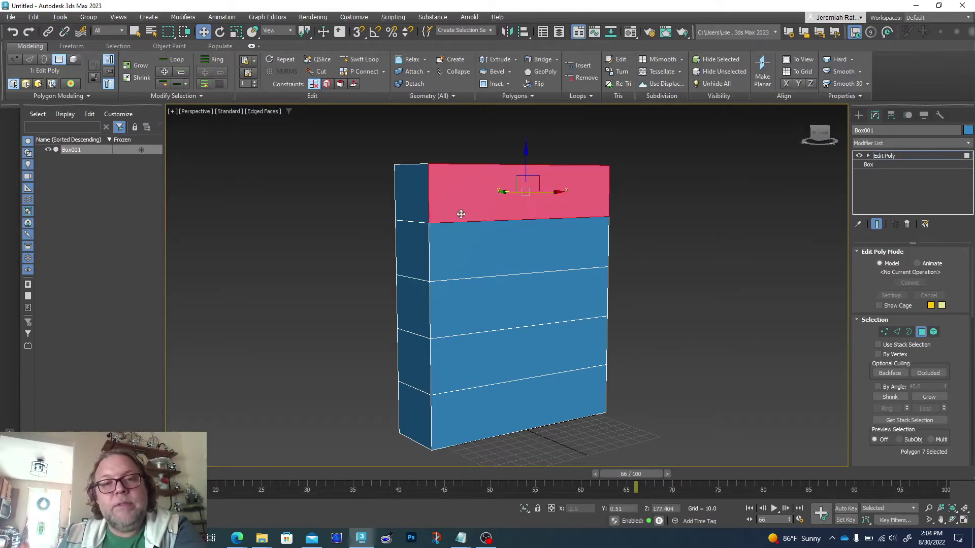
pyautogui.click(462, 252)
pyautogui.click(515, 355)
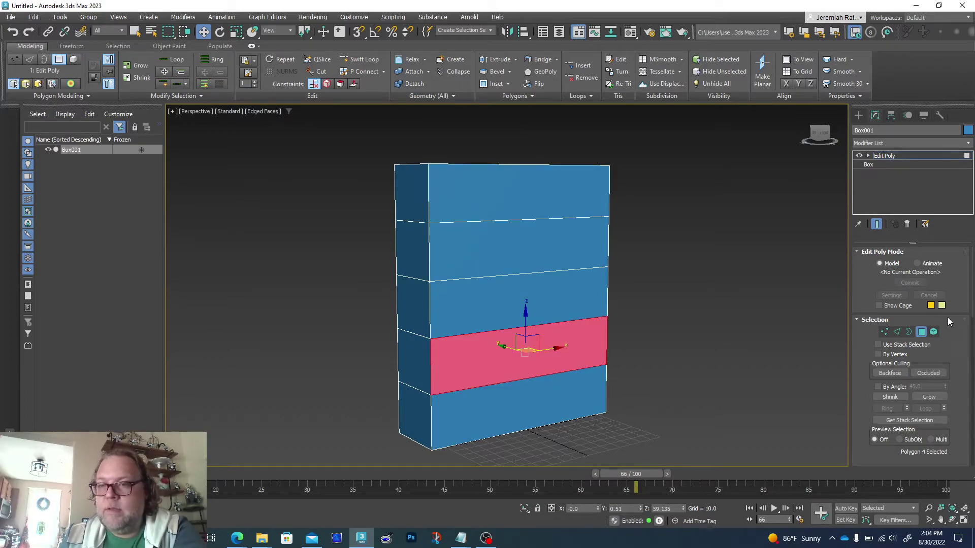
pyautogui.click(934, 333)
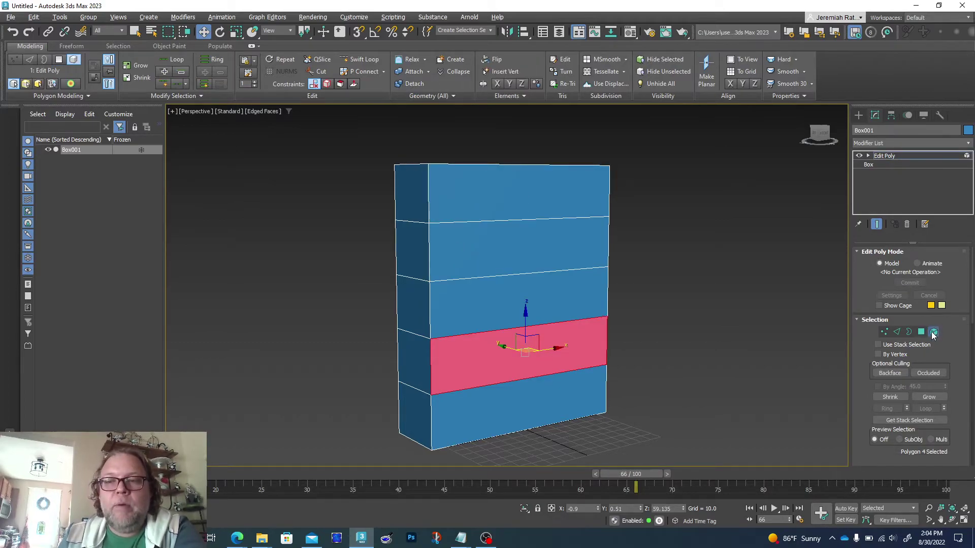
pyautogui.click(493, 243)
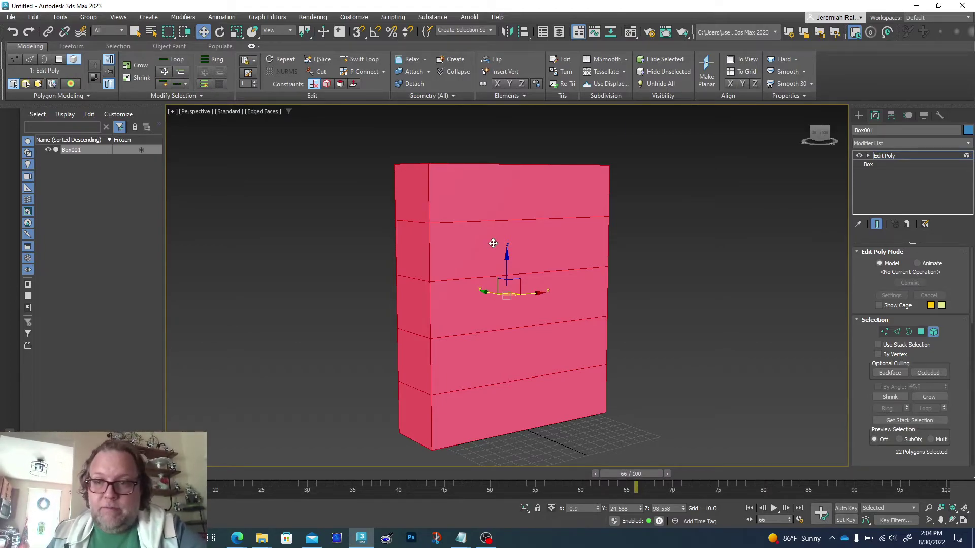
# - Return to Polygon level and select all five polygons on the box's wide front face together
pyautogui.click(921, 331)
pyautogui.click(507, 198)
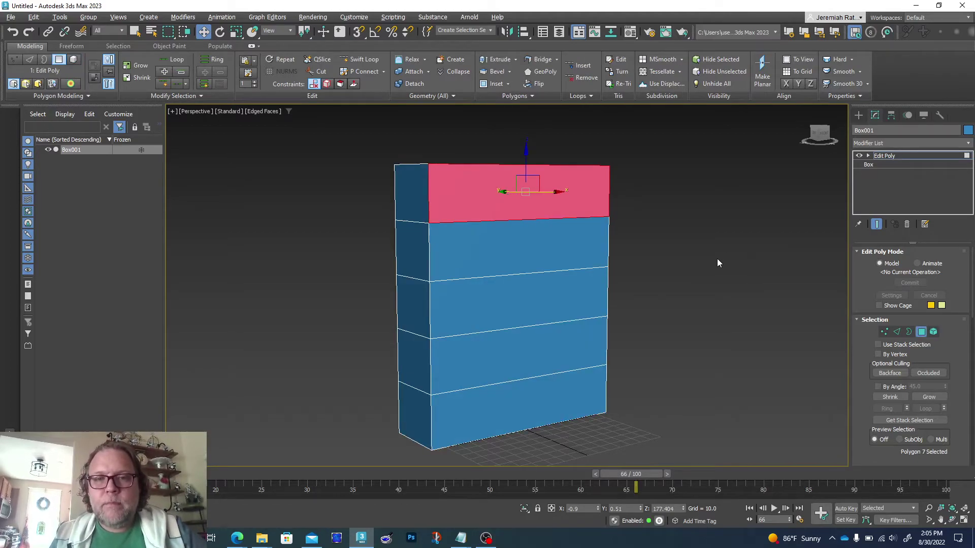
pyautogui.keyDown('ctrl'); pyautogui.click(571, 250); pyautogui.keyUp('ctrl')
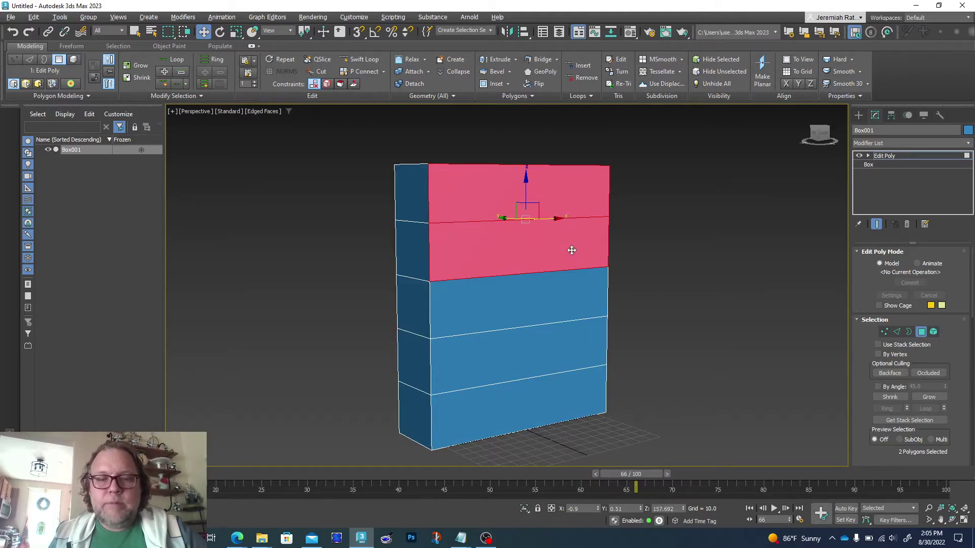
pyautogui.keyDown('ctrl'); pyautogui.click(552, 299); pyautogui.keyUp('ctrl')
pyautogui.keyDown('ctrl'); pyautogui.click(551, 345); pyautogui.keyUp('ctrl')
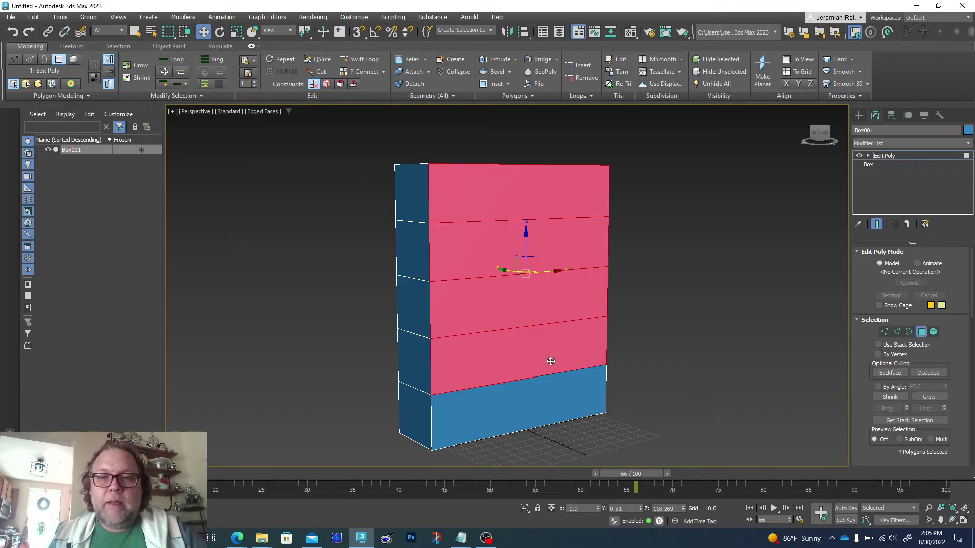
pyautogui.keyDown('ctrl'); pyautogui.click(551, 396); pyautogui.keyUp('ctrl')
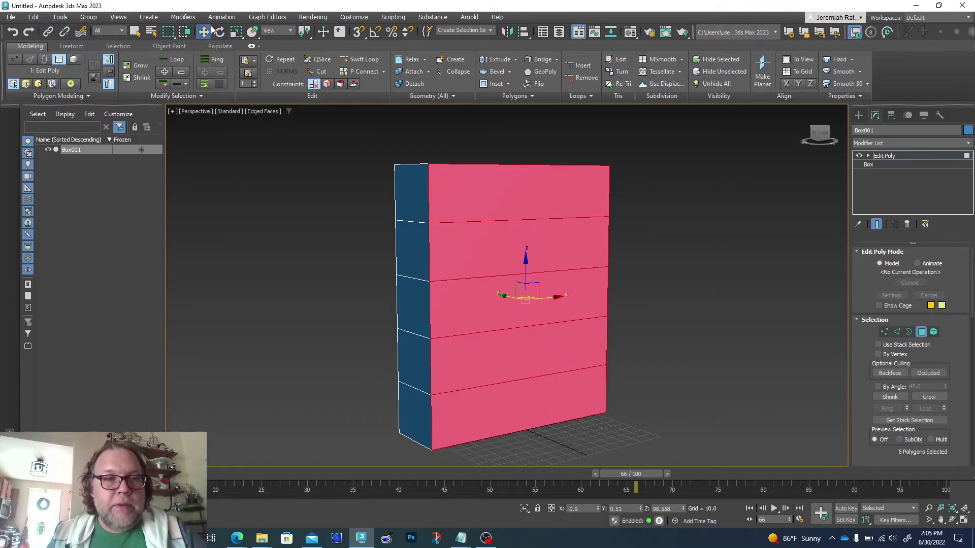
# - Switch from Move to the Select Object tool, clear the selection and reselect the five polygons on the wide front face
pyautogui.click(135, 32)
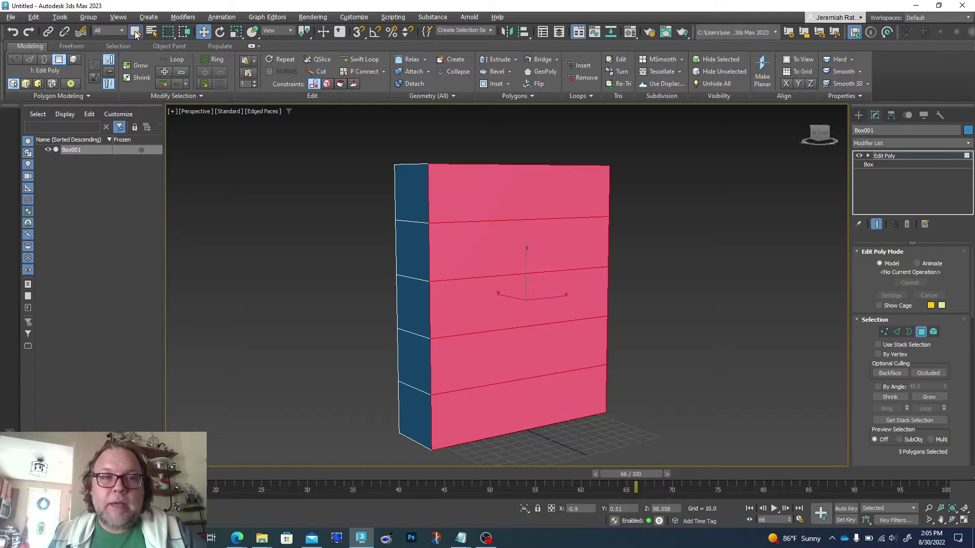
pyautogui.click(802, 368)
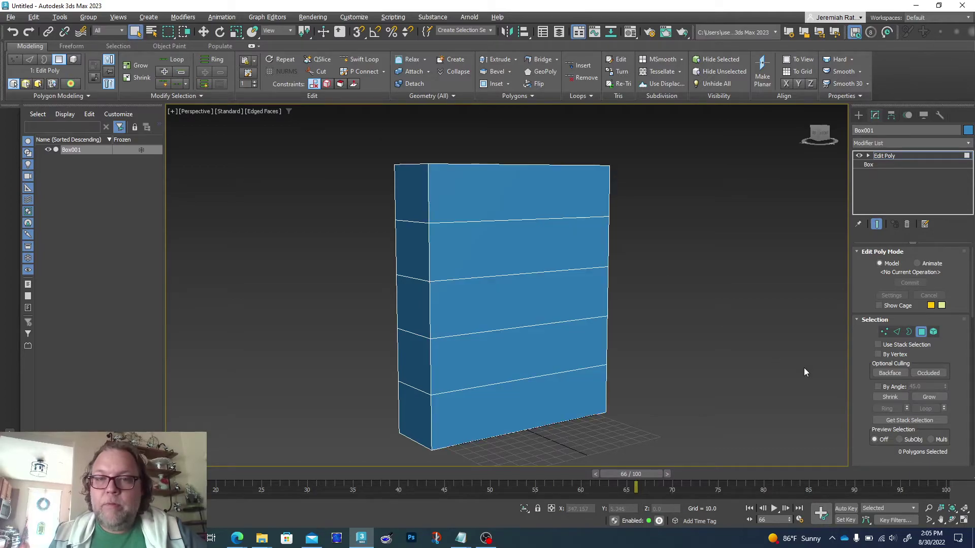
pyautogui.click(560, 203)
pyautogui.keyDown('ctrl'); pyautogui.click(545, 256); pyautogui.keyUp('ctrl')
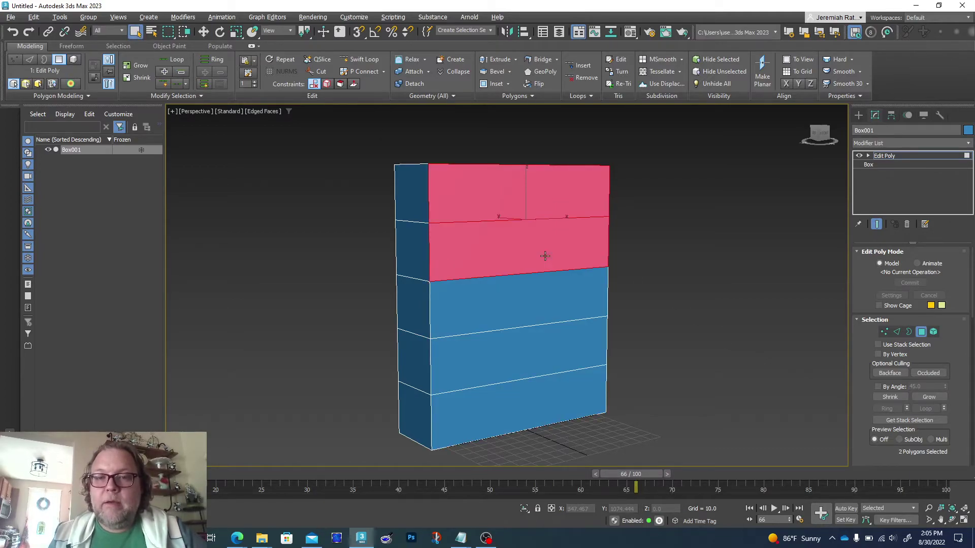
pyautogui.keyDown('ctrl'); pyautogui.click(546, 299); pyautogui.keyUp('ctrl')
pyautogui.keyDown('ctrl'); pyautogui.click(547, 362); pyautogui.keyUp('ctrl')
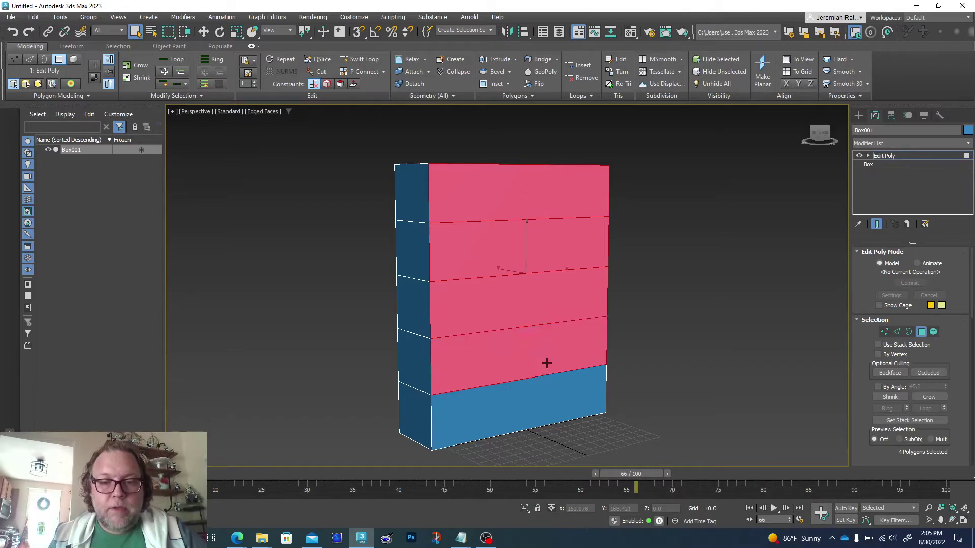
pyautogui.keyDown('ctrl'); pyautogui.click(547, 389); pyautogui.keyUp('ctrl')
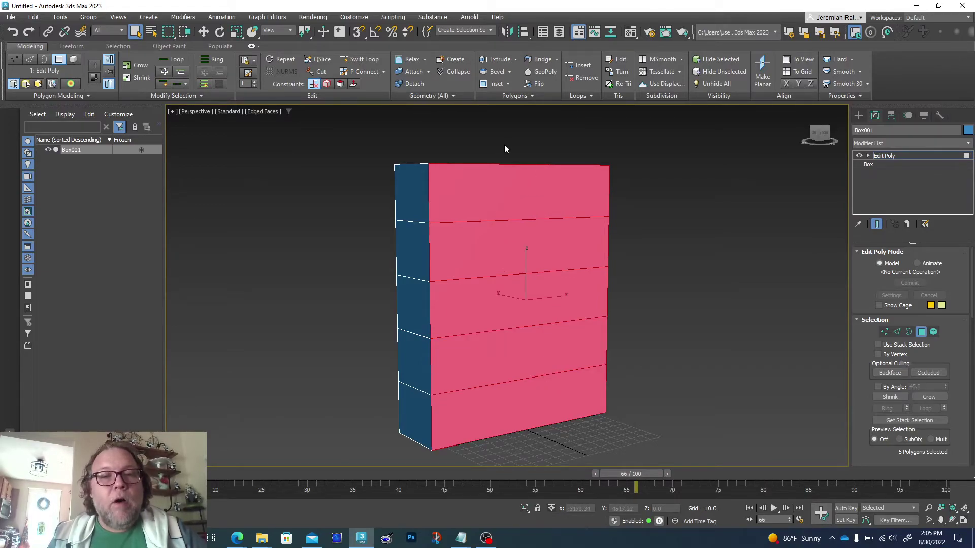
# - Region-select the box's polygons with a narrow marquee running from above the box to below it
pyautogui.moveTo(504, 144); pyautogui.dragTo(514, 377)
pyautogui.moveTo(488, 446); pyautogui.dragTo(489, 446)
pyautogui.moveTo(818, 142)
pyautogui.mouseDown()
pyautogui.moveTo(794, 145)
pyautogui.moveTo(825, 144)
pyautogui.mouseUp()
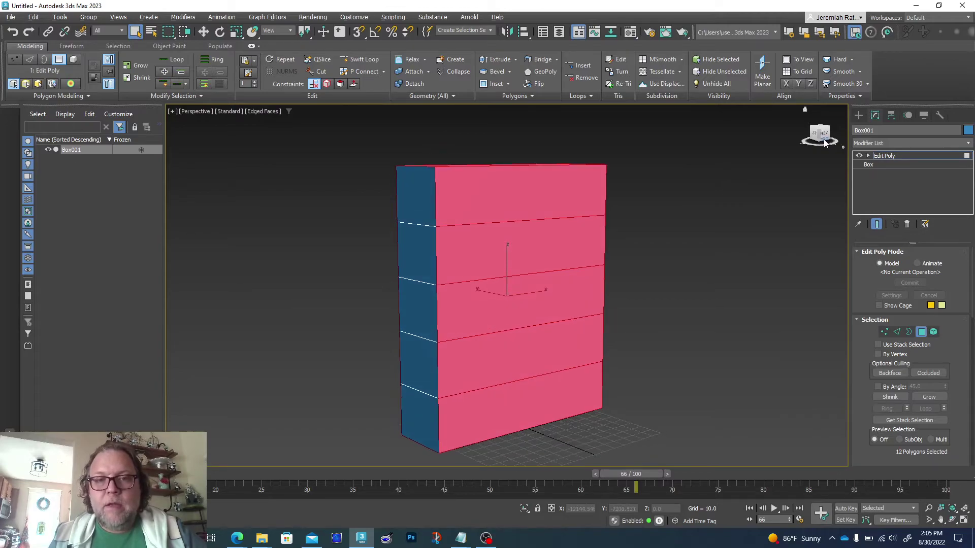
# - Clear the selection and region-select polygons with a marquee from inside the top front polygon to inside the bottom one
pyautogui.click(672, 303)
pyautogui.moveTo(493, 197); pyautogui.dragTo(507, 314)
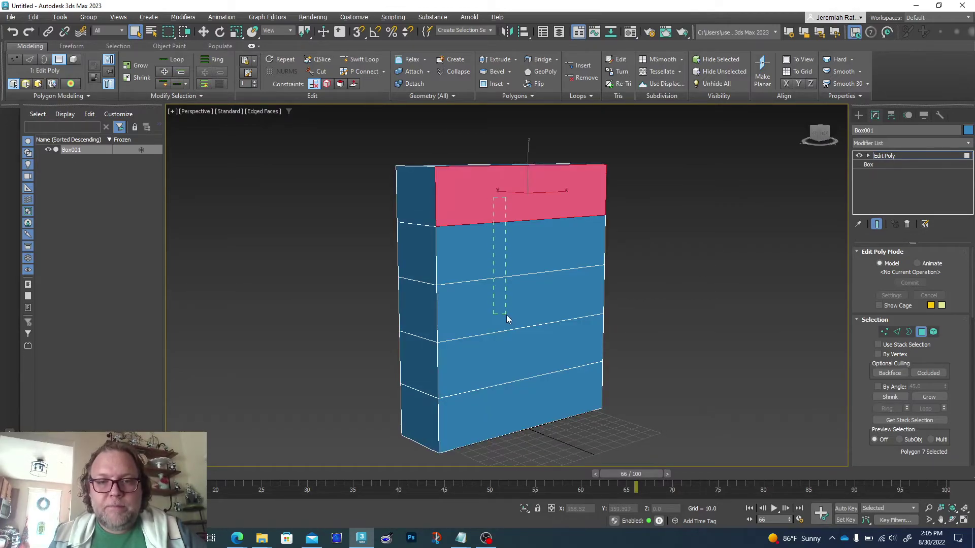
pyautogui.moveTo(499, 405); pyautogui.dragTo(501, 406)
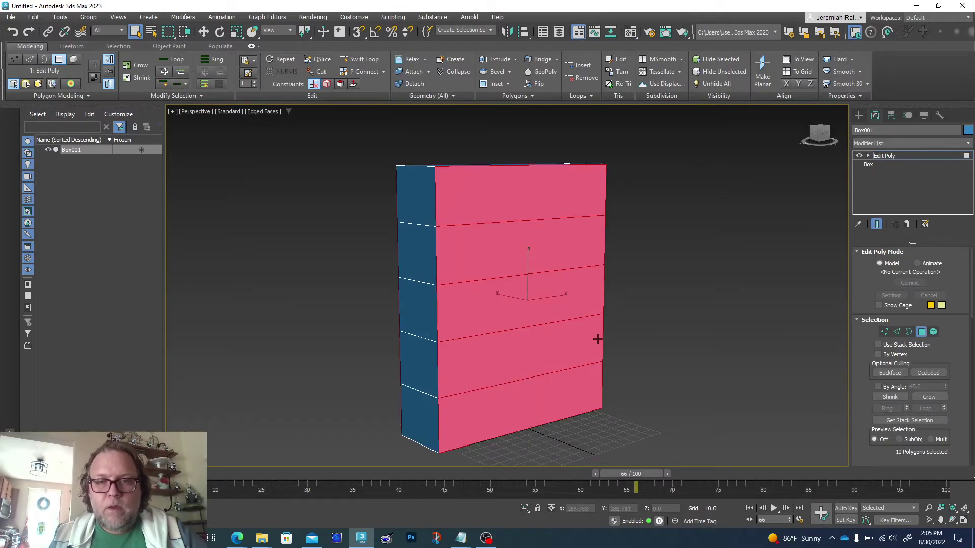
pyautogui.click(814, 133)
pyautogui.keyDown('alt'); pyautogui.moveTo(506, 286); pyautogui.dragTo(506, 286, button='middle'); pyautogui.keyUp('alt')
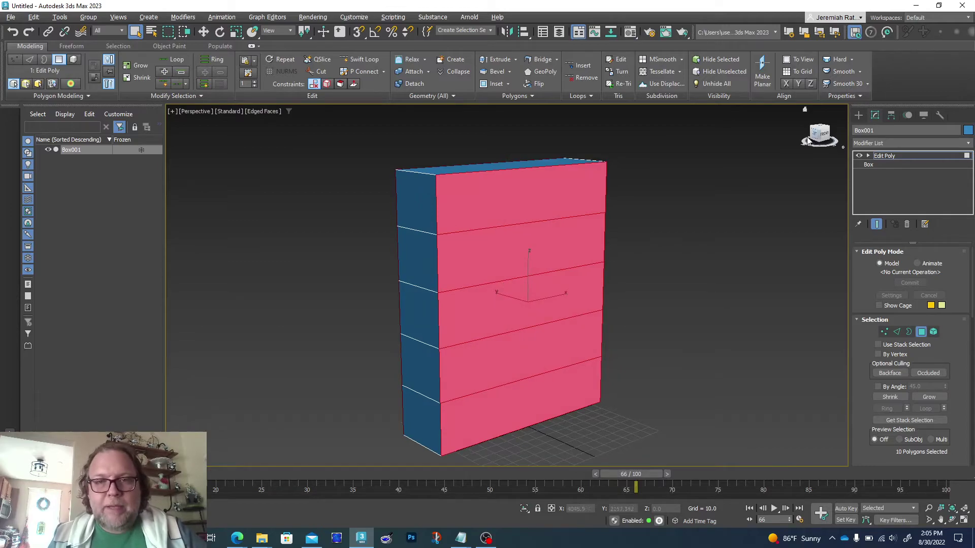
# - Clear the selection and build it up again polygon by polygon over all five polygons of the wide front face
pyautogui.click(724, 214)
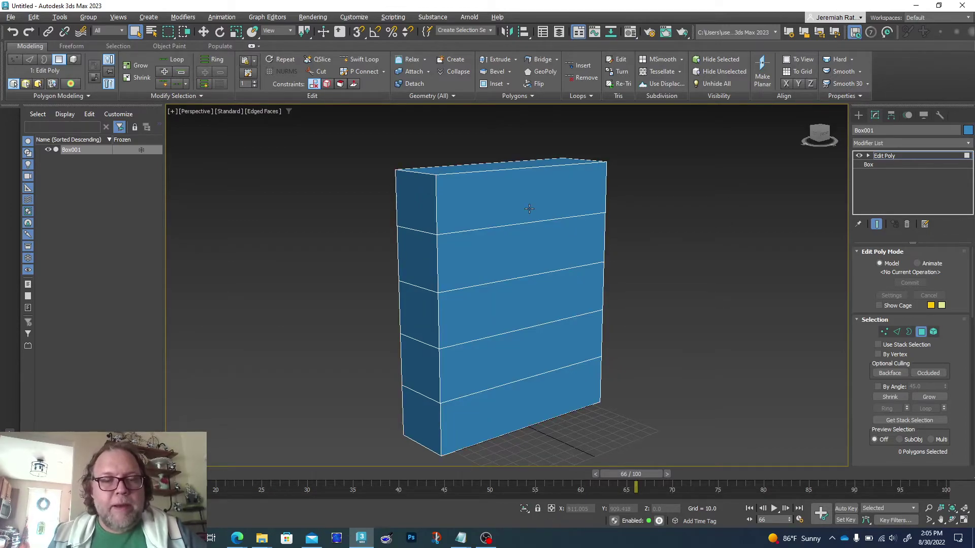
pyautogui.click(529, 208)
pyautogui.keyDown('ctrl'); pyautogui.click(532, 247); pyautogui.keyUp('ctrl')
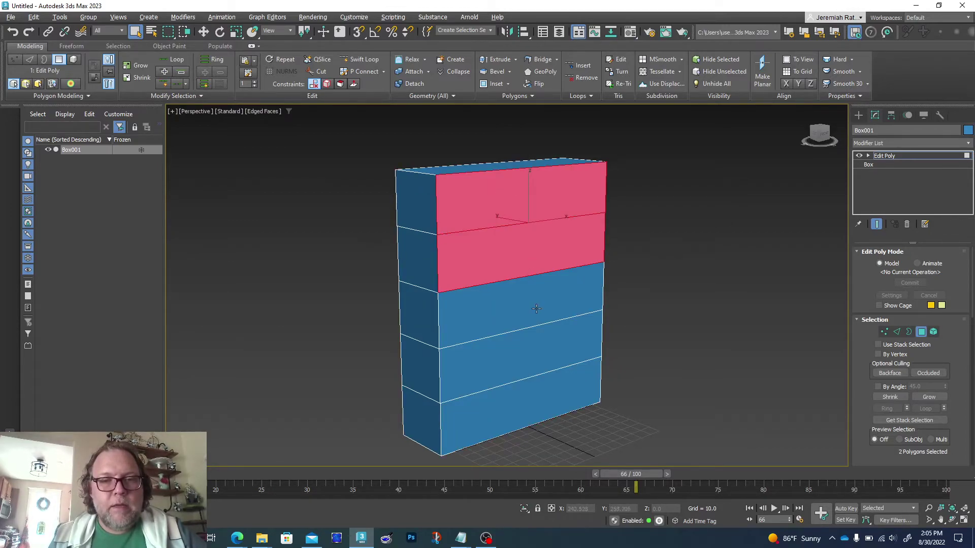
pyautogui.click(612, 225)
pyautogui.click(576, 202)
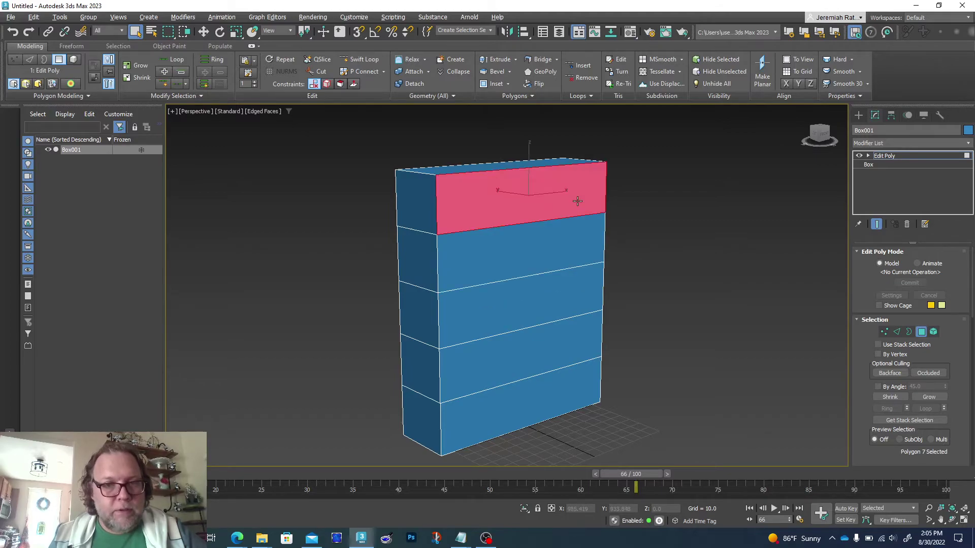
pyautogui.keyDown('ctrl'); pyautogui.click(541, 265); pyautogui.keyUp('ctrl')
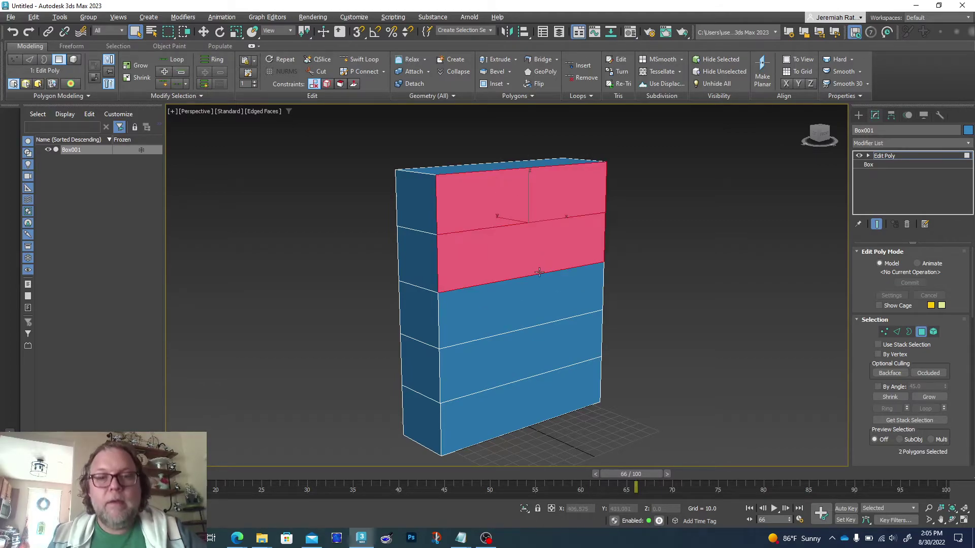
pyautogui.keyDown('ctrl'); pyautogui.click(542, 302); pyautogui.keyUp('ctrl')
pyautogui.keyDown('ctrl'); pyautogui.click(547, 356); pyautogui.keyUp('ctrl')
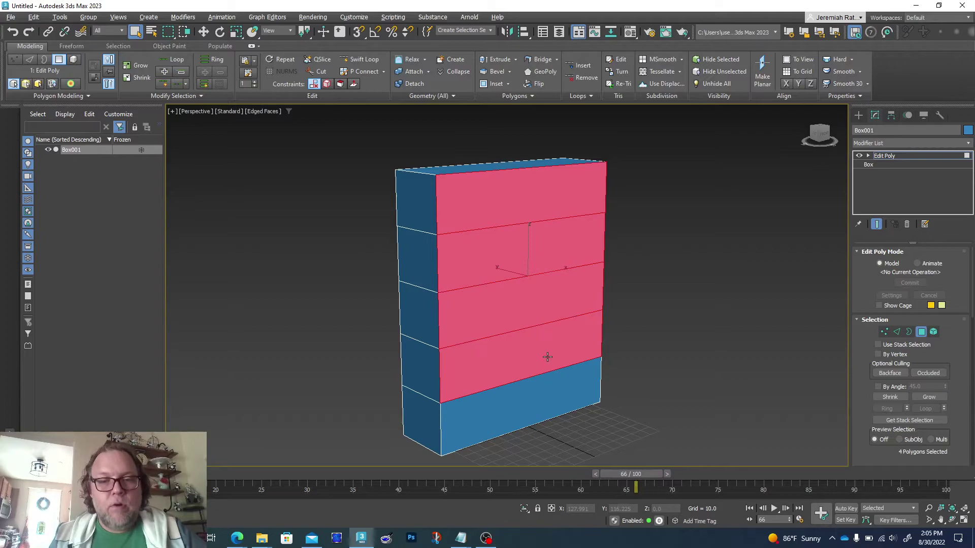
pyautogui.keyDown('ctrl'); pyautogui.click(547, 391); pyautogui.keyUp('ctrl')
# - Add the fourth narrow-side polygon to the selection and remove it, and likewise remove and re-add the fourth front polygon
pyautogui.keyDown('ctrl'); pyautogui.click(424, 372); pyautogui.keyUp('ctrl')
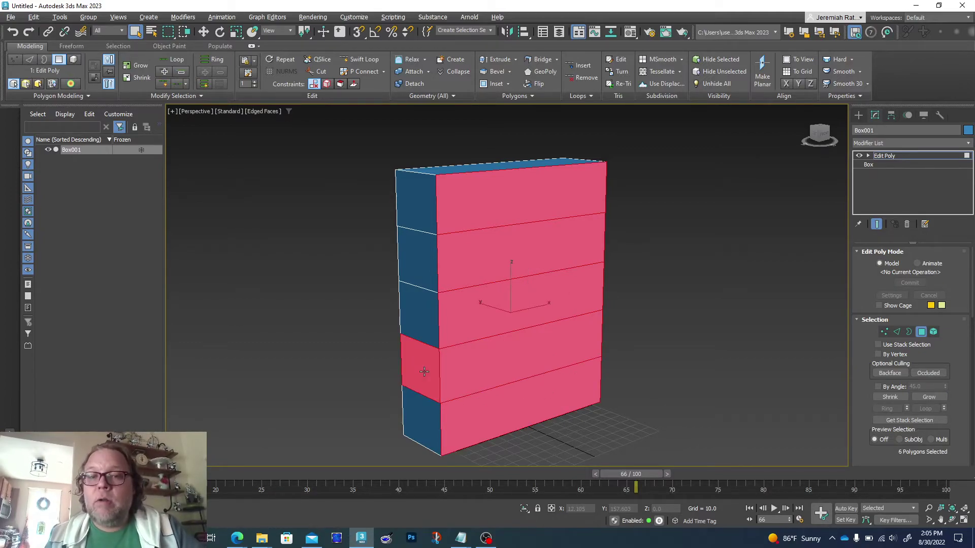
pyautogui.keyDown('alt'); pyautogui.click(424, 372); pyautogui.keyUp('alt')
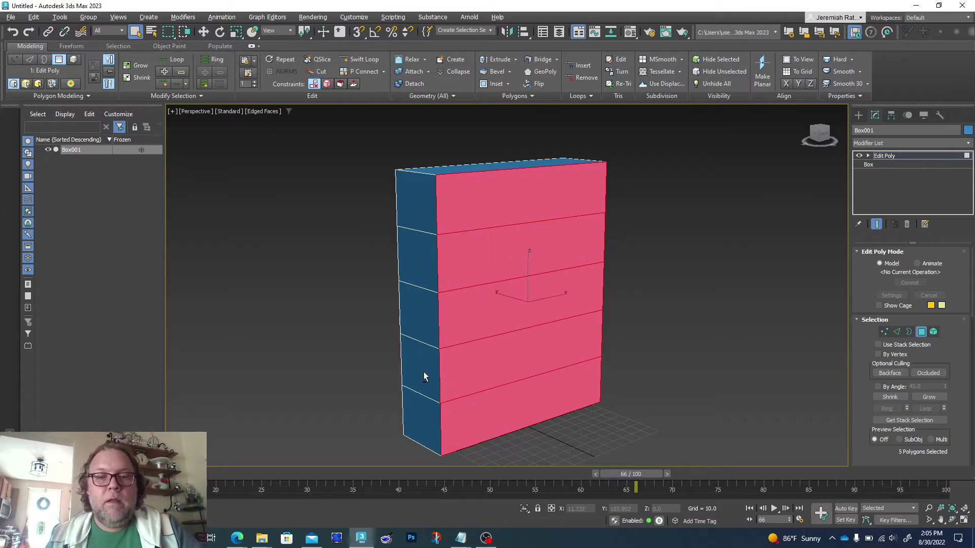
pyautogui.keyDown('alt'); pyautogui.click(475, 364); pyautogui.keyUp('alt')
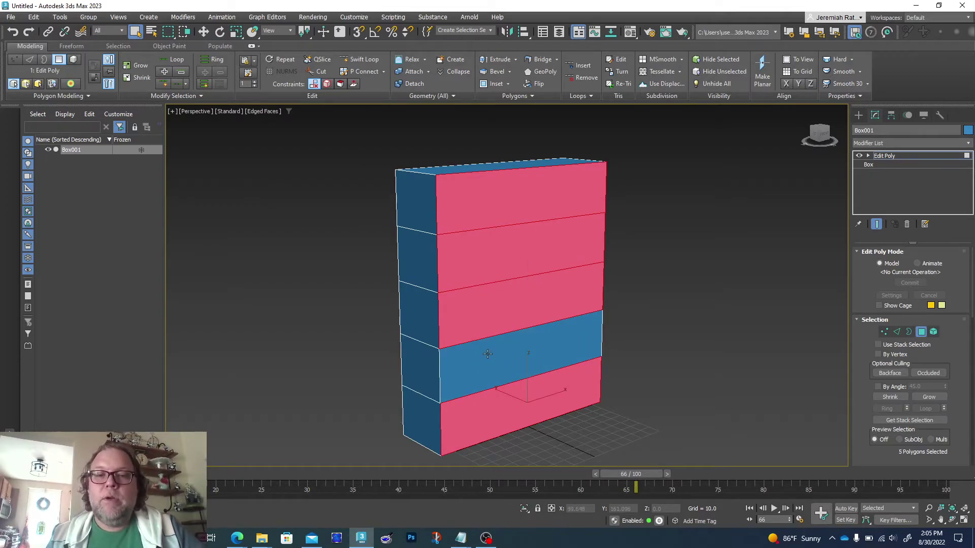
pyautogui.keyDown('ctrl'); pyautogui.click(487, 356); pyautogui.keyUp('ctrl')
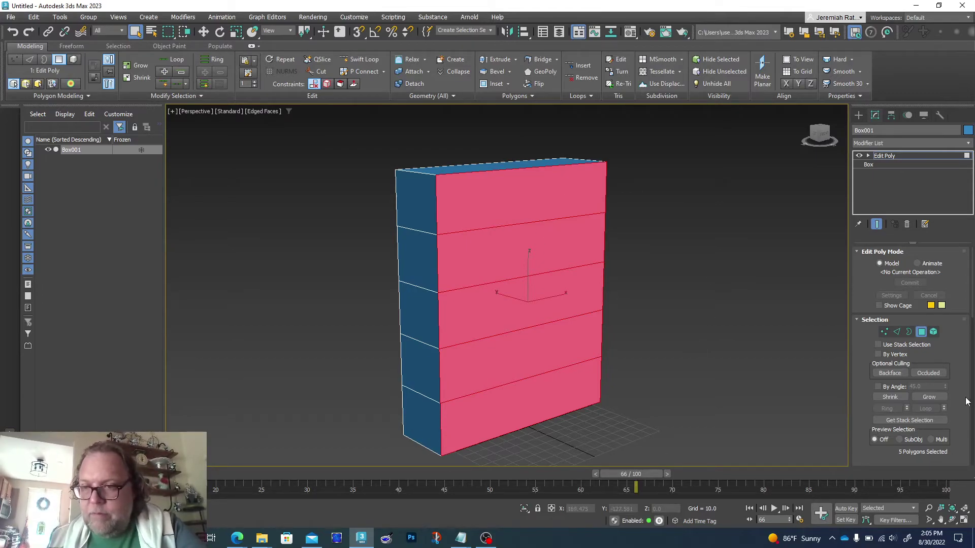
pyautogui.moveTo(964, 369); pyautogui.dragTo(968, 162)
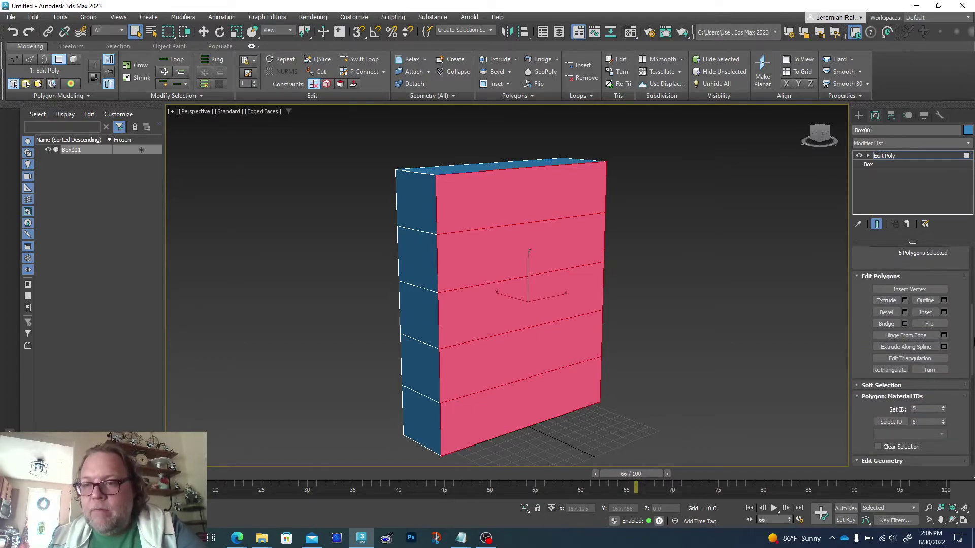
pyautogui.click(944, 313)
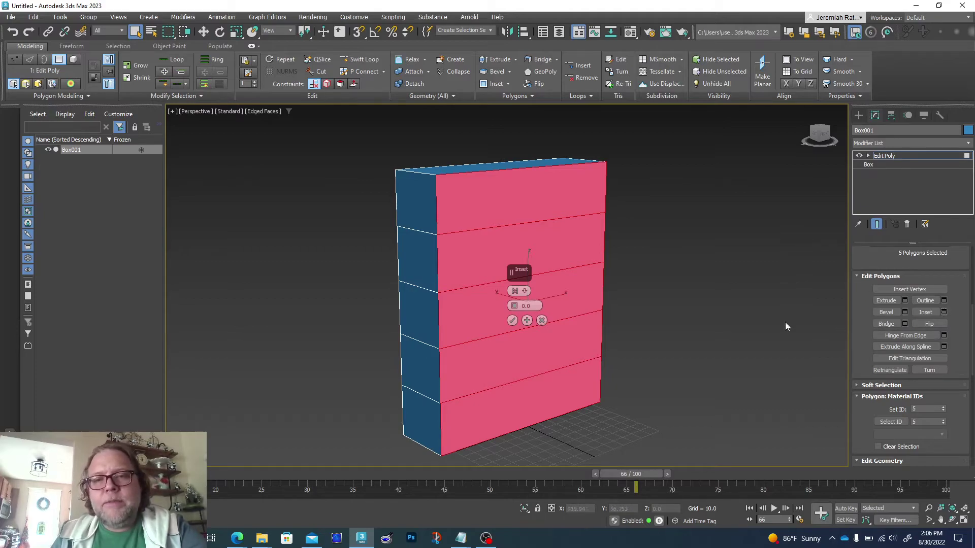
pyautogui.click(723, 315)
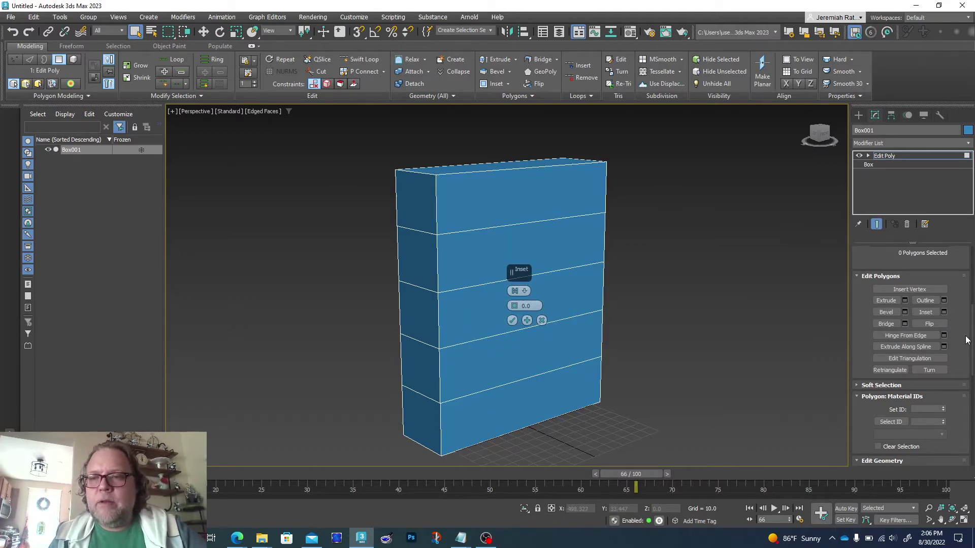
# - With the Inset tool active, select the five front polygons and inset them freehand together as one group
pyautogui.click(919, 308)
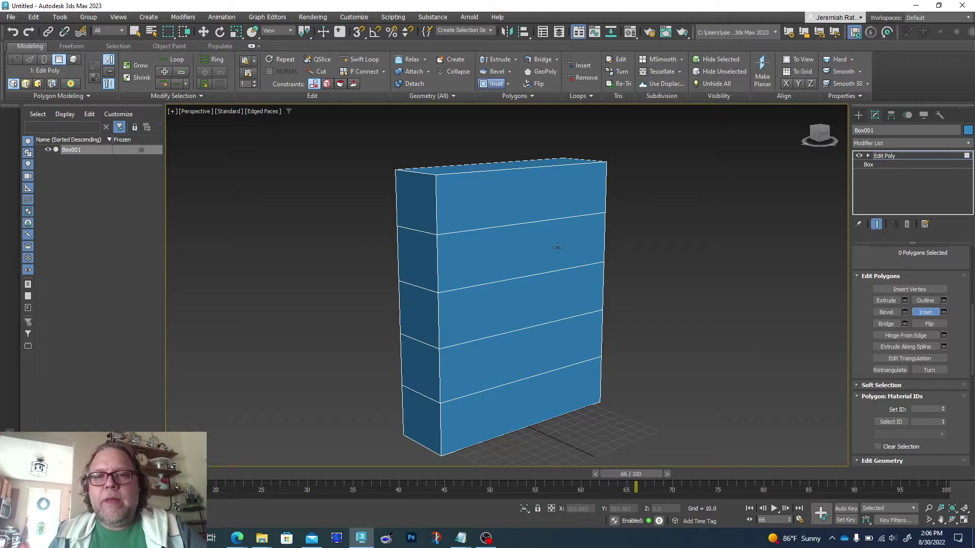
pyautogui.click(535, 220)
pyautogui.keyDown('ctrl'); pyautogui.click(531, 248); pyautogui.keyUp('ctrl')
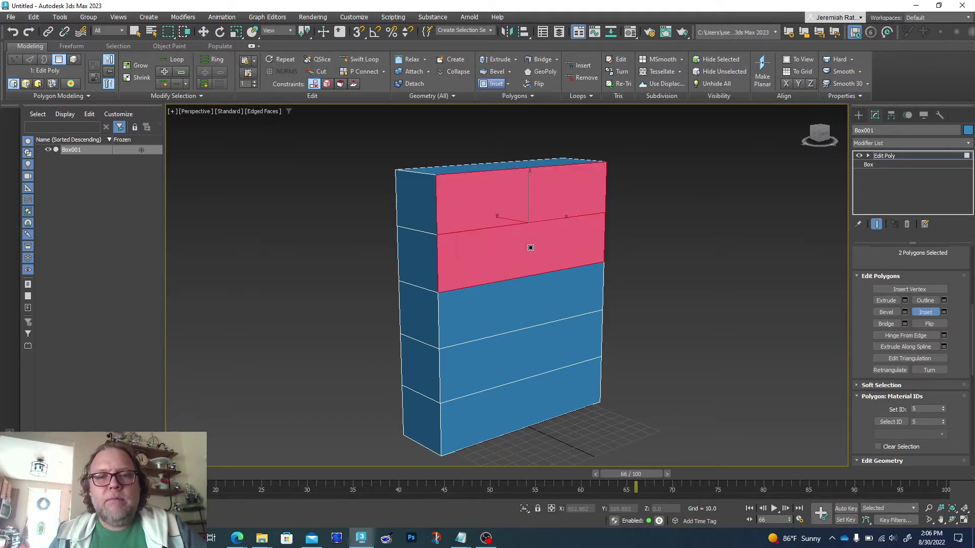
pyautogui.keyDown('ctrl'); pyautogui.click(531, 290); pyautogui.keyUp('ctrl')
pyautogui.keyDown('ctrl'); pyautogui.click(531, 345); pyautogui.keyUp('ctrl')
pyautogui.keyDown('ctrl'); pyautogui.click(538, 397); pyautogui.keyUp('ctrl')
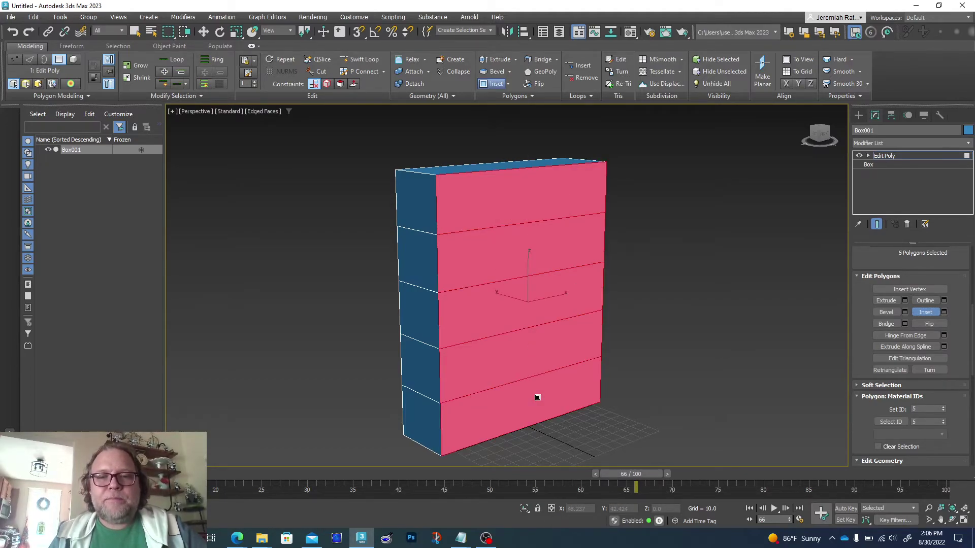
pyautogui.moveTo(534, 250); pyautogui.dragTo(508, 265)
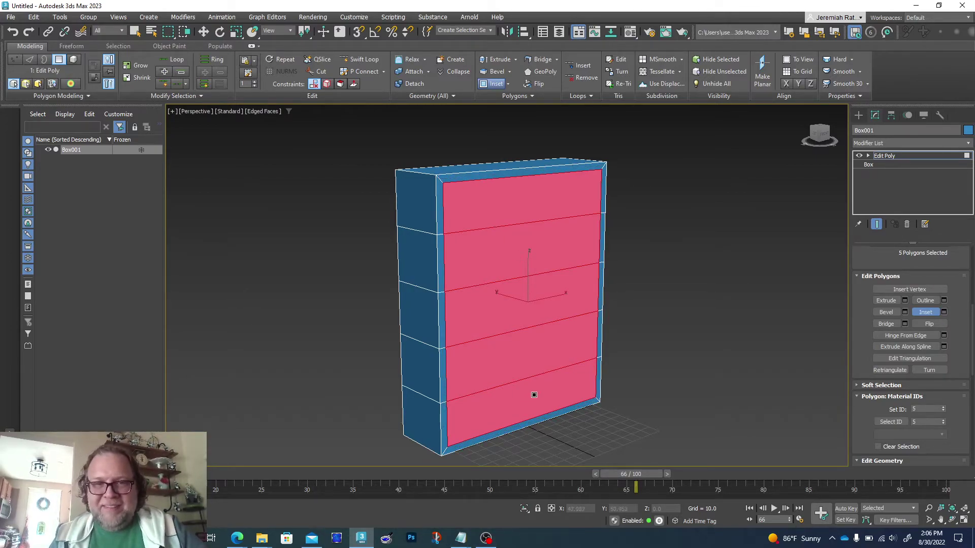
# - Undo the group inset and open the Inset settings for the five front polygons
pyautogui.click(694, 386)
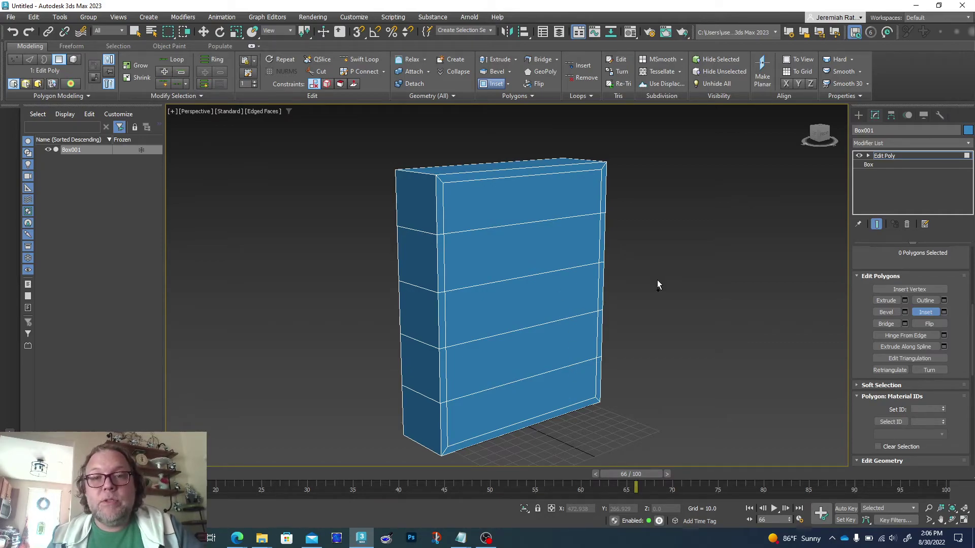
pyautogui.hotkey('ctrl', 'z')
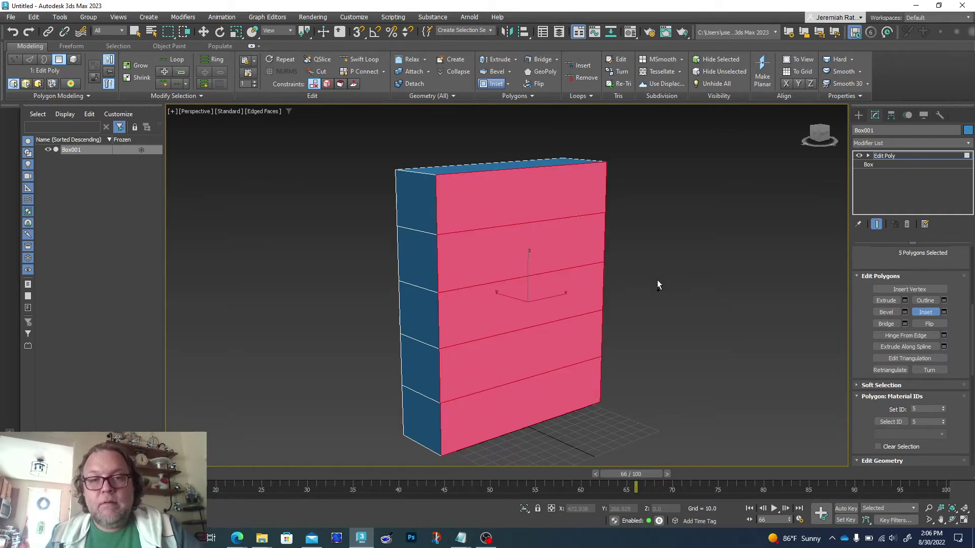
pyautogui.click(944, 312)
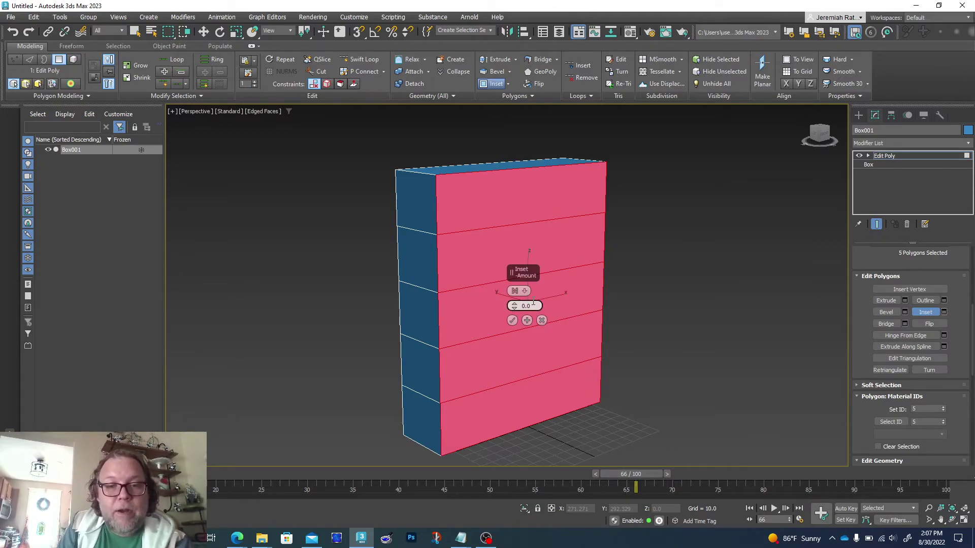
pyautogui.click(486, 538)
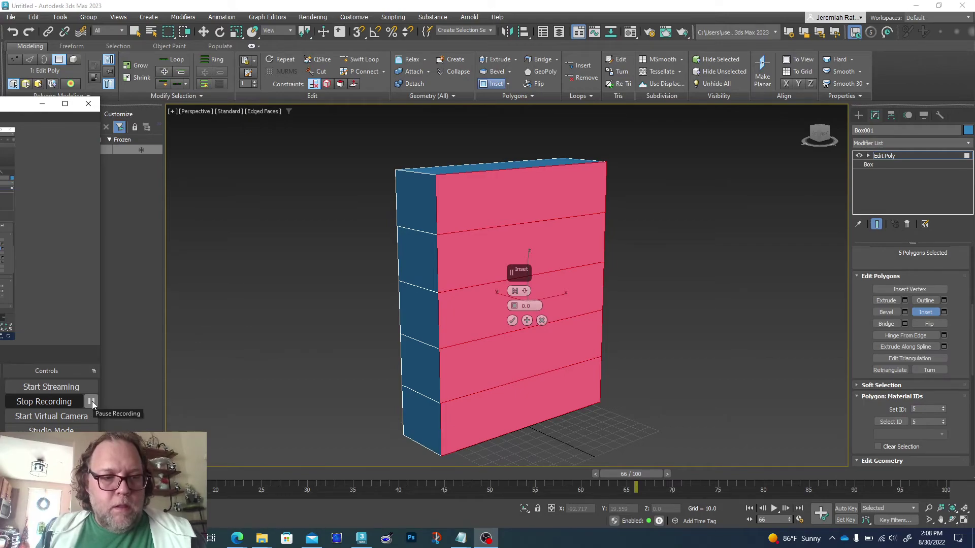
pyautogui.moveTo(93, 401); pyautogui.dragTo(550, 360)
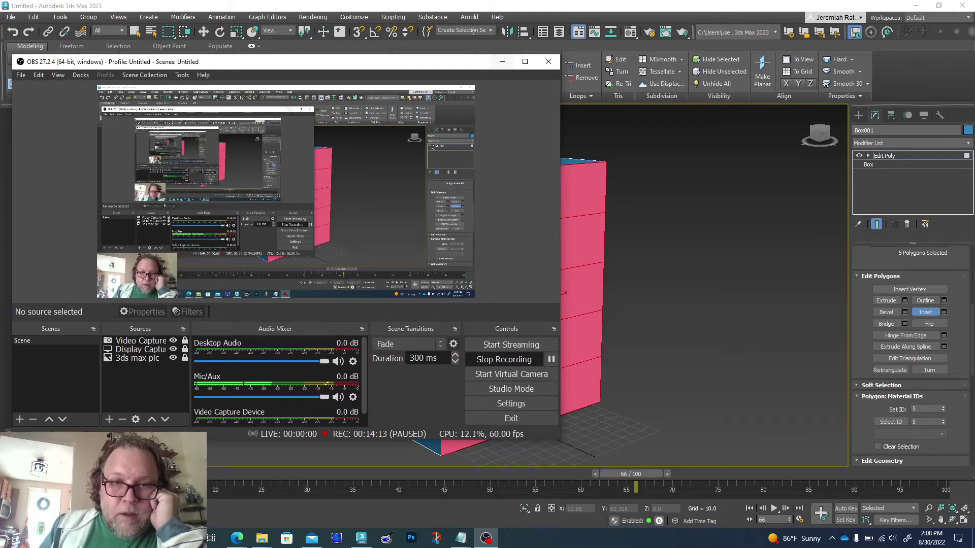
pyautogui.moveTo(460, 69); pyautogui.dragTo(83, 168)
# - Reselect the five polygons on the wide front face while keeping the Inset settings open
pyautogui.click(286, 209)
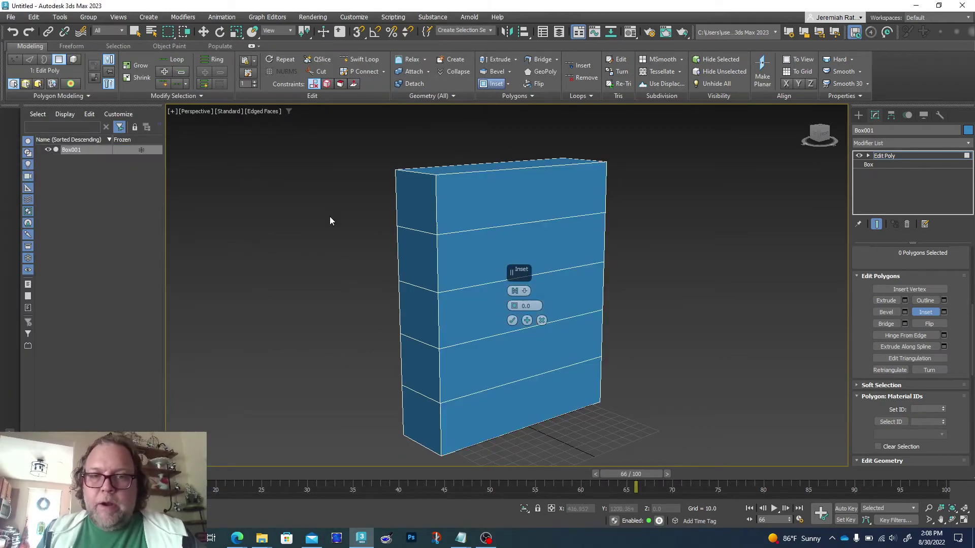
pyautogui.click(520, 178)
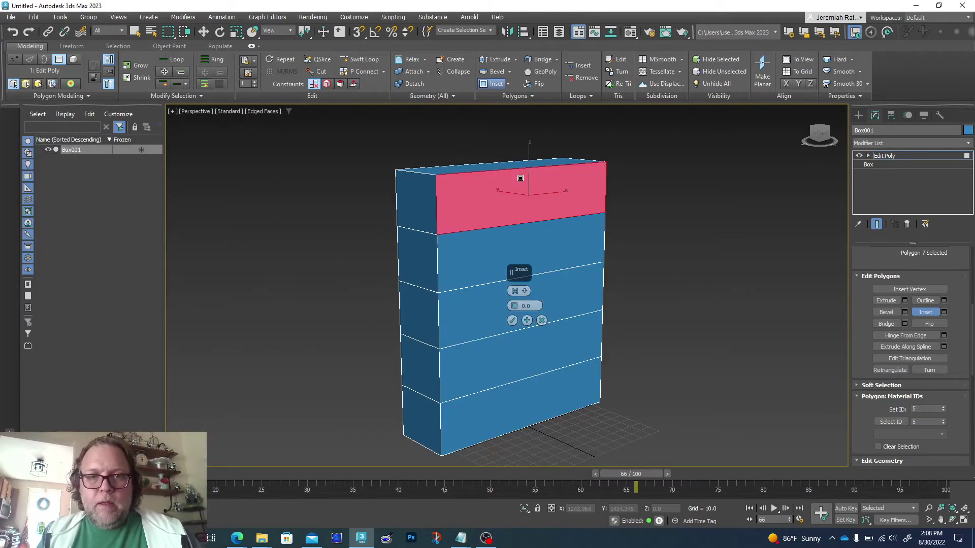
pyautogui.keyDown('ctrl'); pyautogui.click(581, 244); pyautogui.keyUp('ctrl')
pyautogui.keyDown('ctrl'); pyautogui.click(570, 292); pyautogui.keyUp('ctrl')
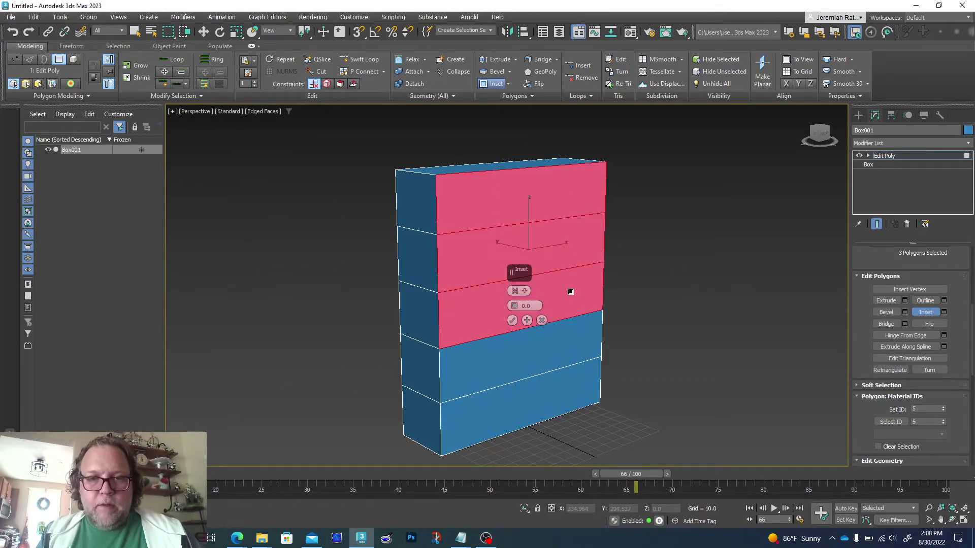
pyautogui.keyDown('ctrl'); pyautogui.click(570, 341); pyautogui.keyUp('ctrl')
pyautogui.keyDown('ctrl'); pyautogui.click(566, 388); pyautogui.keyUp('ctrl')
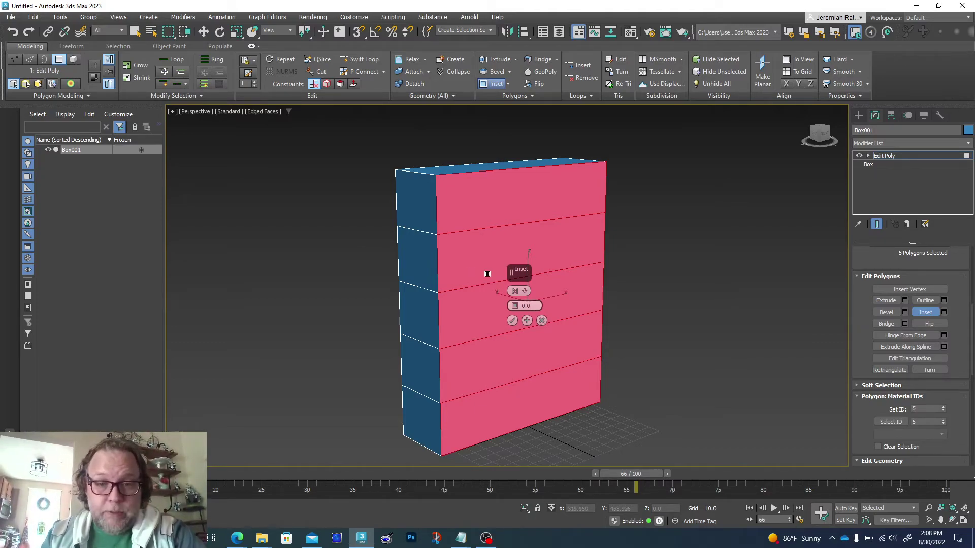
# - Set the inset type to By Polygon and apply an inset amount of about 4.07 to the five front polygons
pyautogui.click(527, 290)
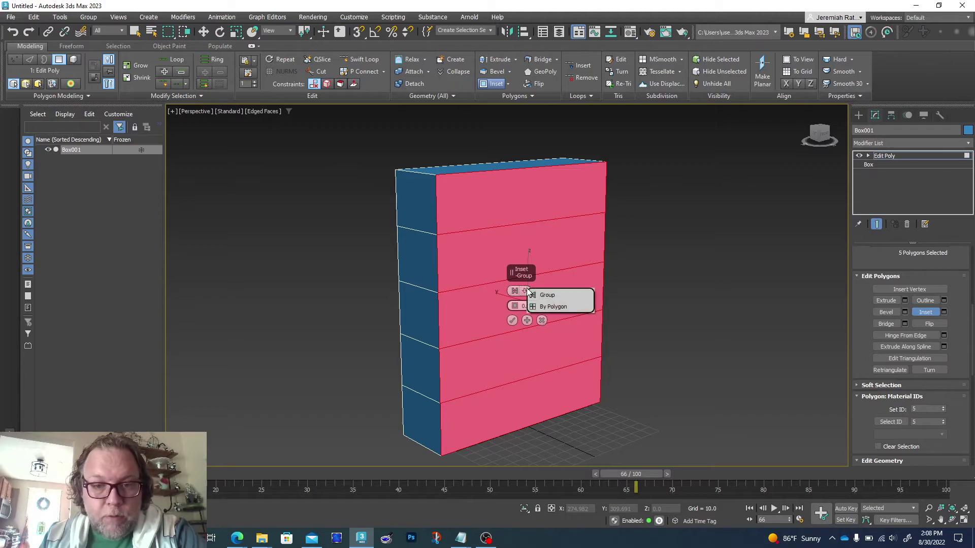
pyautogui.click(552, 305)
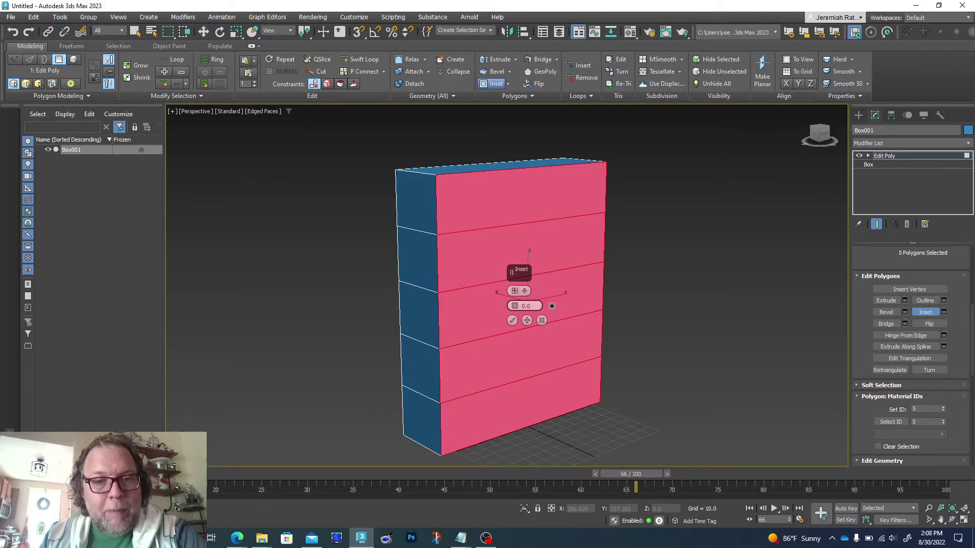
pyautogui.moveTo(514, 307); pyautogui.dragTo(515, 290)
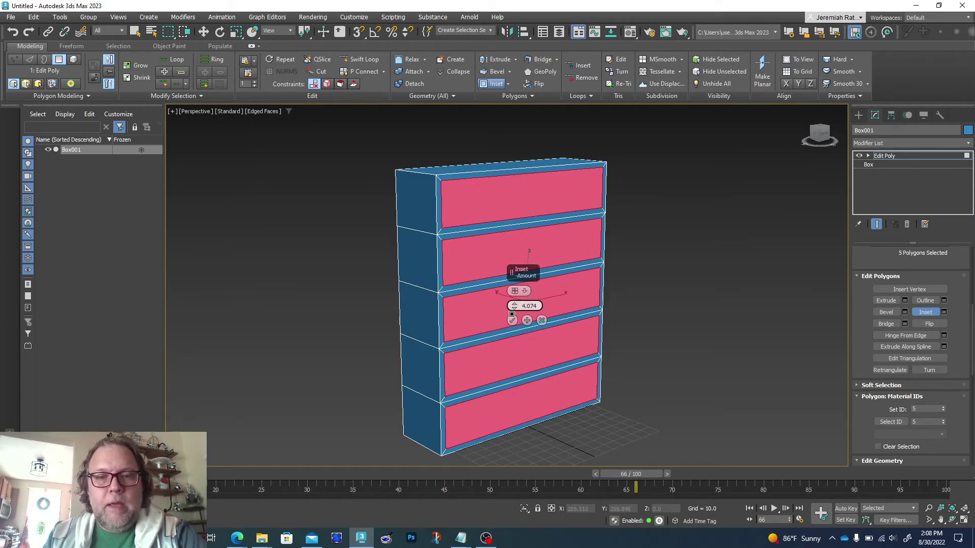
pyautogui.click(512, 320)
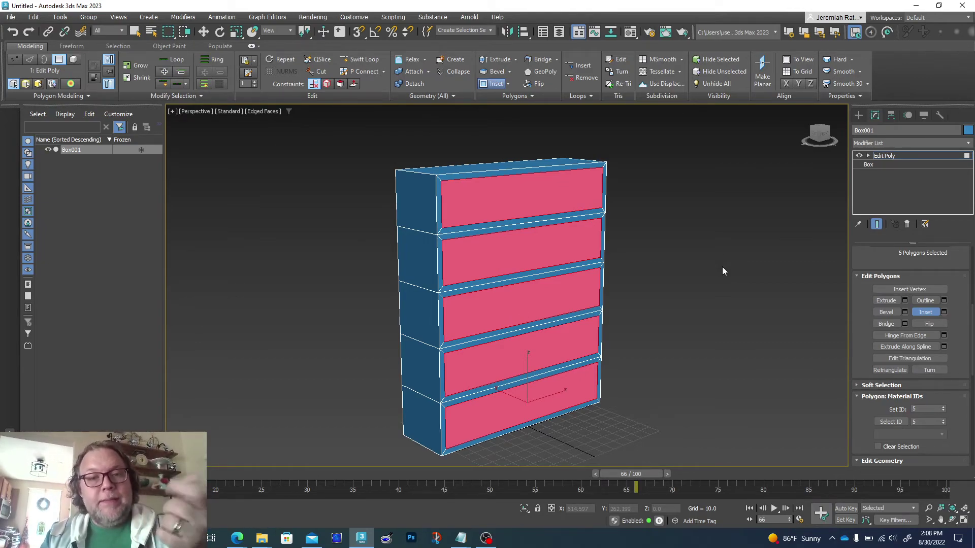
# - Undo the last inset and inset each of the five front polygons individually again, freehand, by about 3.8
pyautogui.moveTo(405, 204); pyautogui.dragTo(409, 215)
pyautogui.hotkey('ctrl', 'z')
pyautogui.hotkey('ctrl', 'z')
pyautogui.hotkey('ctrl', 'z')
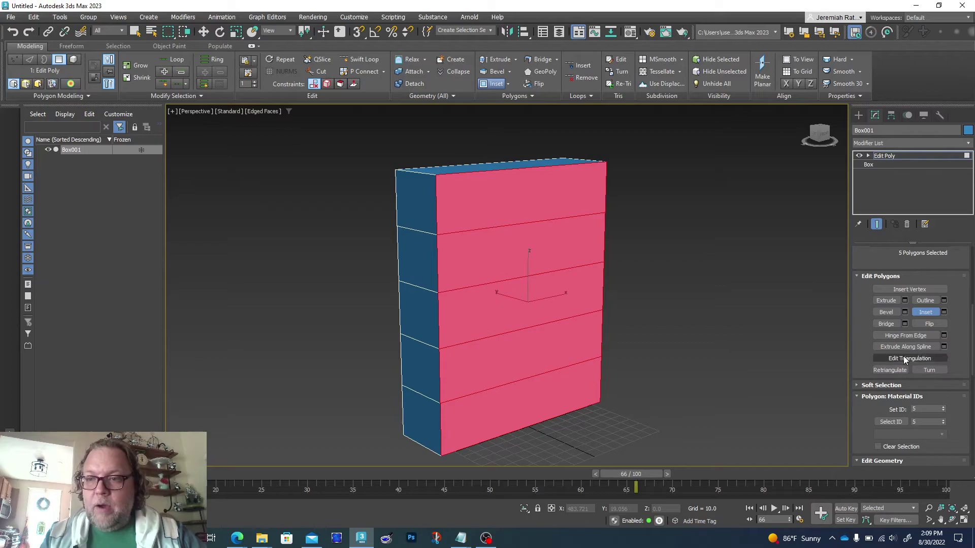
pyautogui.moveTo(527, 204); pyautogui.dragTo(517, 218)
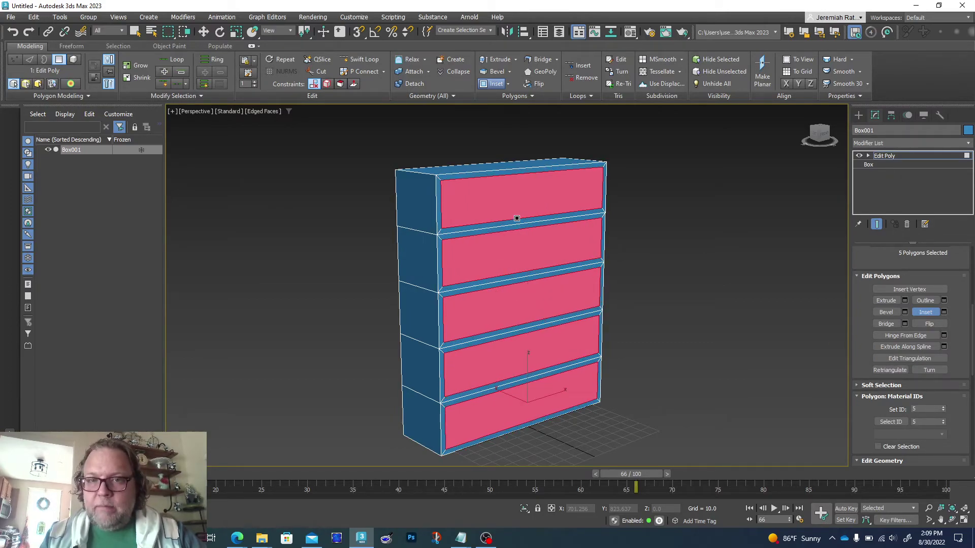
pyautogui.click(943, 312)
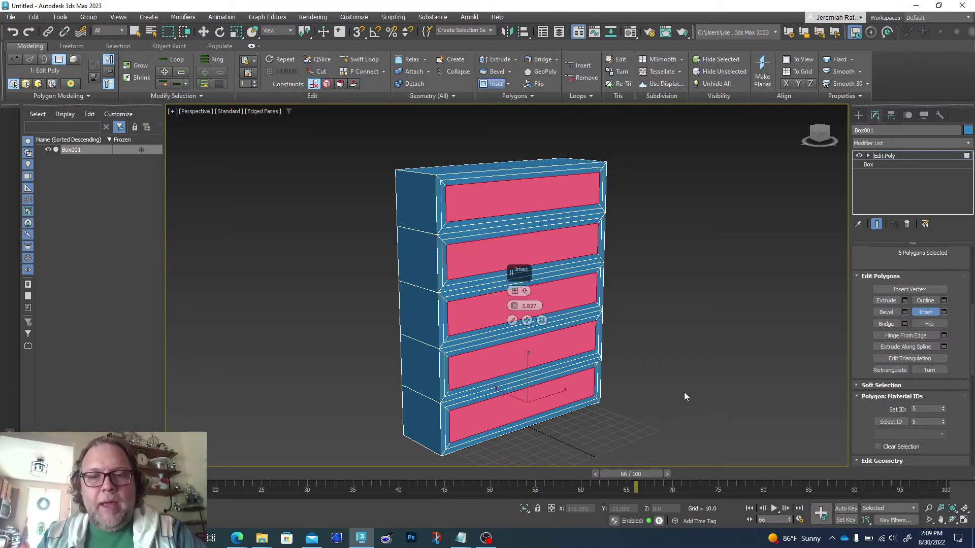
pyautogui.click(542, 320)
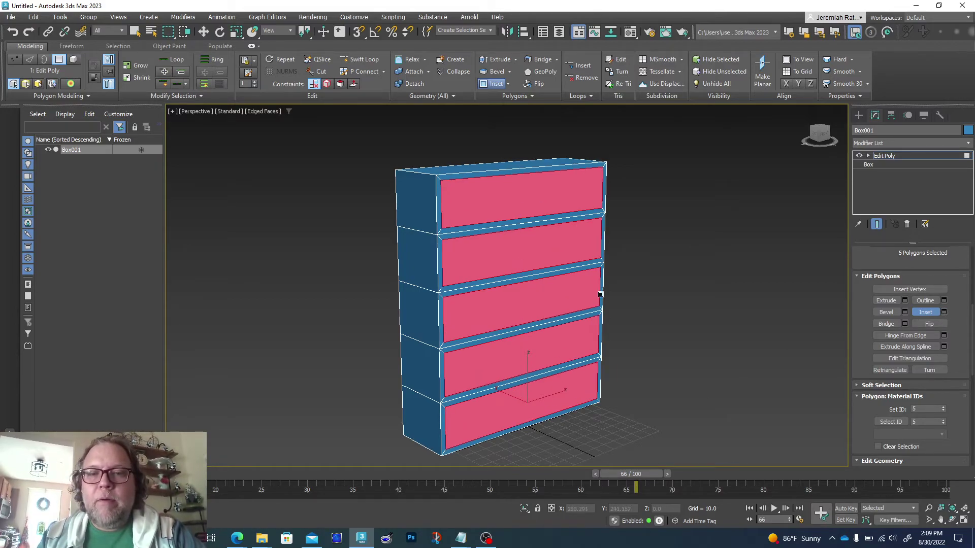
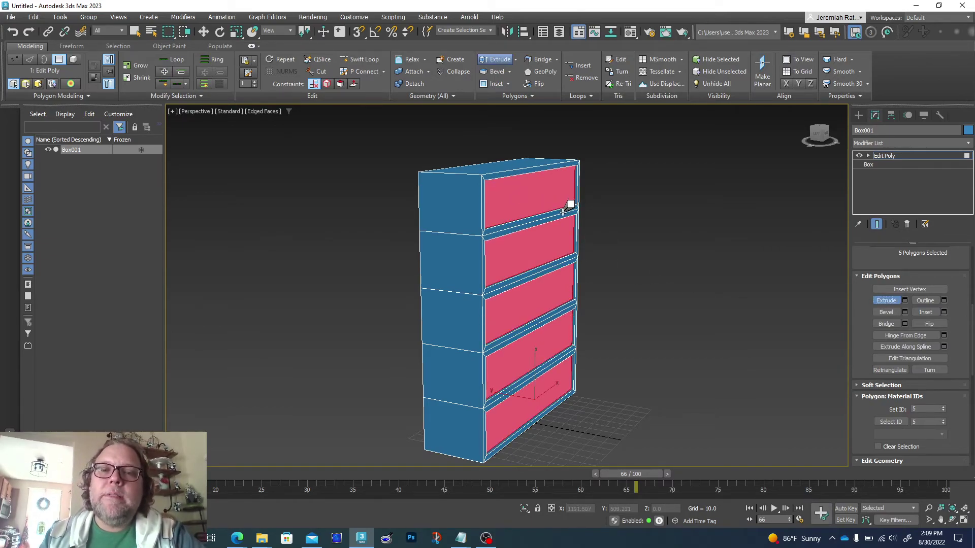
# - Extrude the five inset front polygons inward freehand, far enough to pass through the back of the box
pyautogui.moveTo(570, 202); pyautogui.dragTo(446, 174)
pyautogui.moveTo(133, 121); pyautogui.dragTo(972, 492)
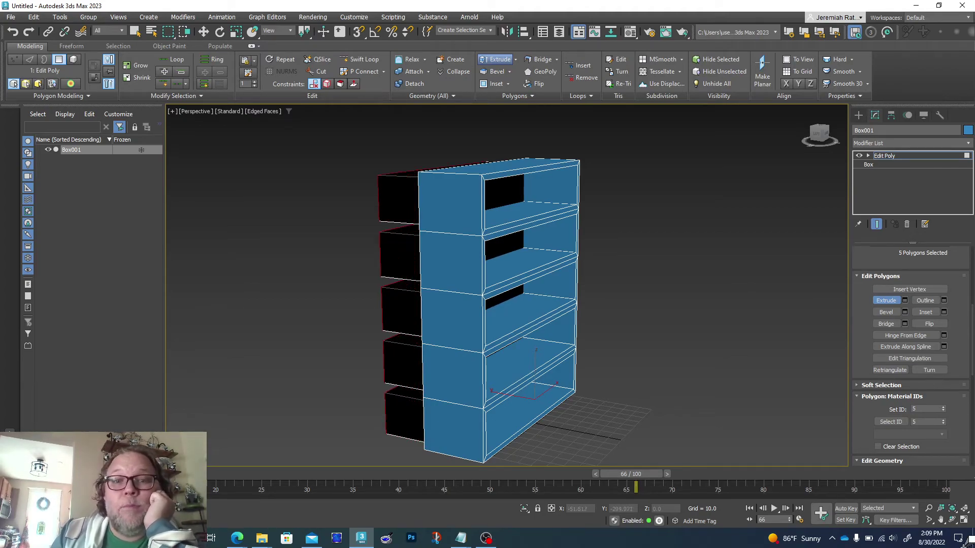
# - Undo the inward extrusion and extrude the five inset front polygons inward again freehand, far enough to pass through the back of the box
pyautogui.moveTo(964, 544); pyautogui.dragTo(675, 451)
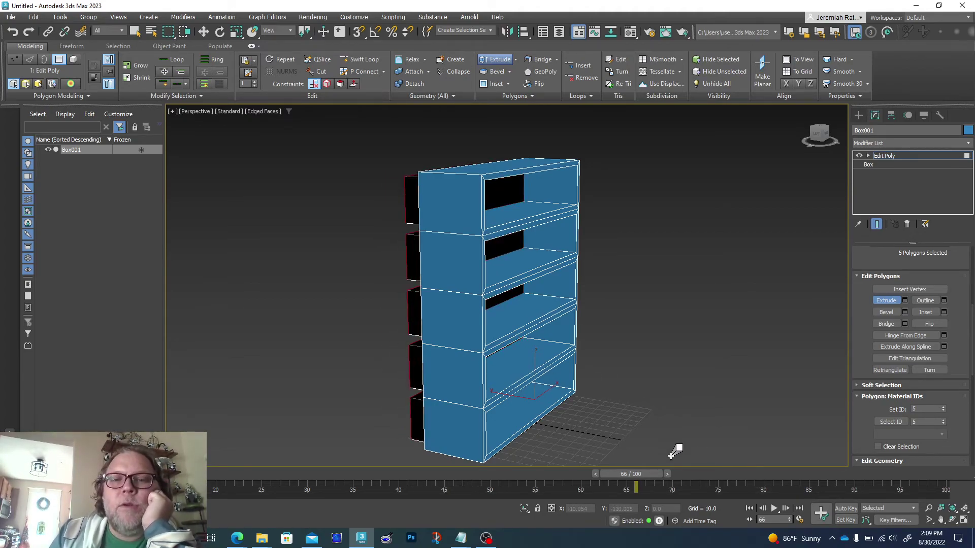
pyautogui.moveTo(819, 133); pyautogui.dragTo(843, 135)
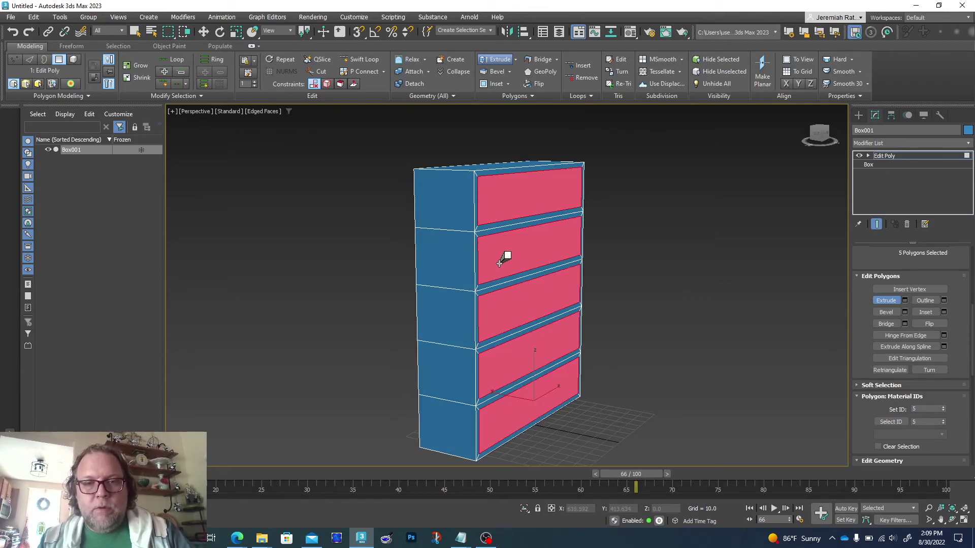
pyautogui.moveTo(507, 255); pyautogui.dragTo(401, 543)
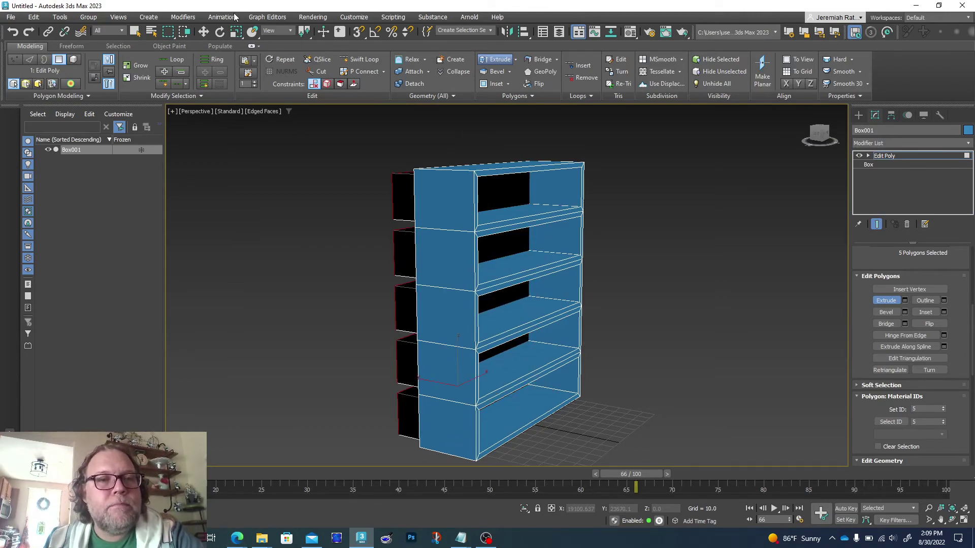
# - Move the five extruded polygons forward along the Y axis until they sit just inside the shelf's back, and clear the selection
pyautogui.click(203, 34)
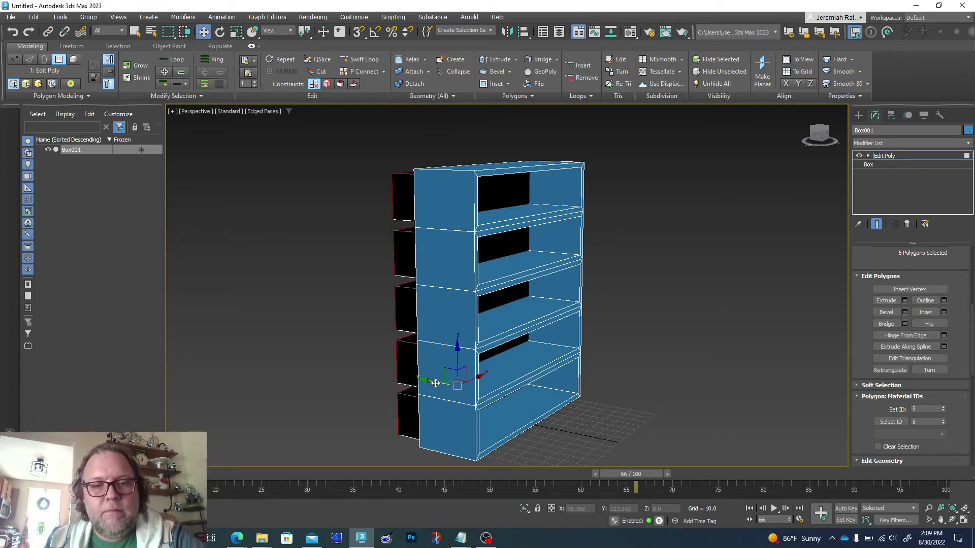
pyautogui.moveTo(436, 380); pyautogui.dragTo(458, 380)
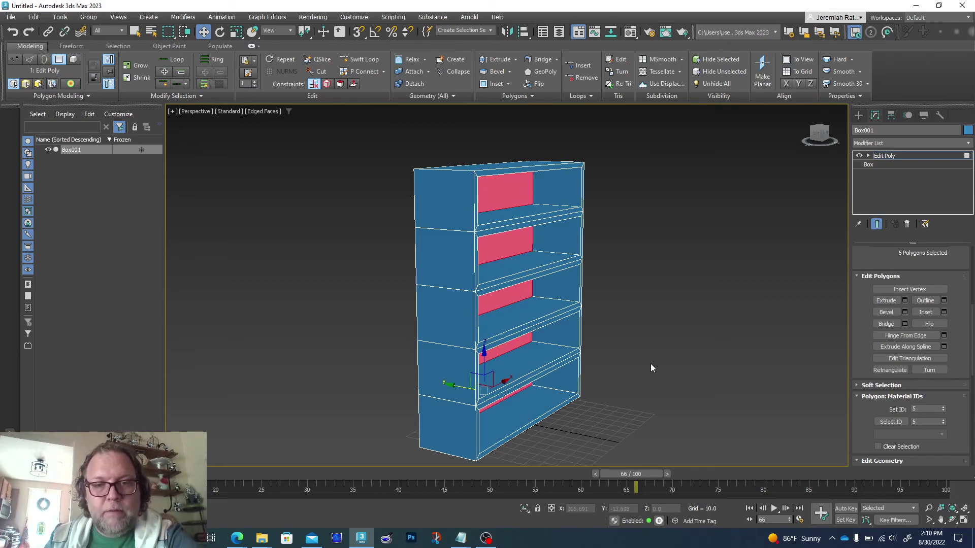
pyautogui.click(651, 369)
pyautogui.click(823, 135)
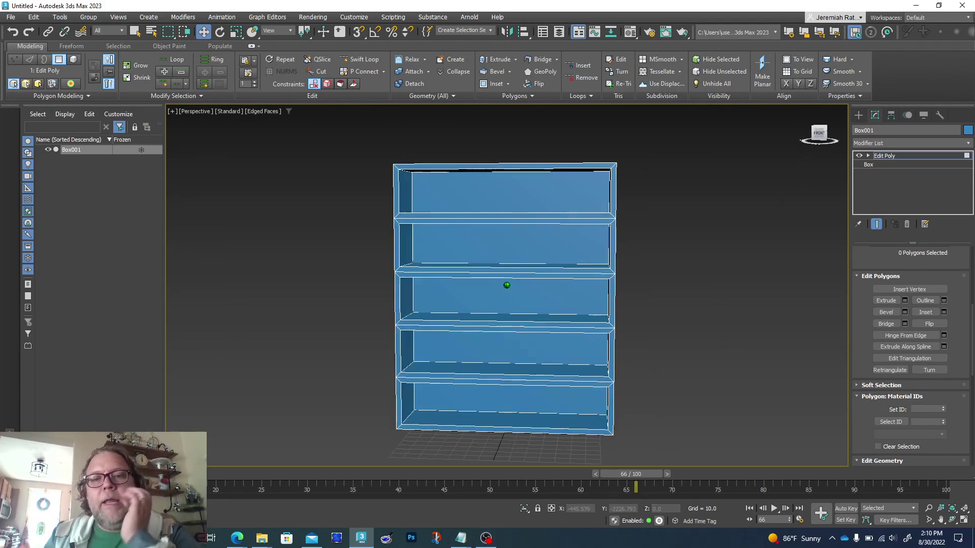
pyautogui.moveTo(506, 286)
pyautogui.keyDown('alt'); pyautogui.mouseDown(button='middle')
pyautogui.moveTo(507, 320)
pyautogui.moveTo(506, 285)
pyautogui.mouseUp(button='middle'); pyautogui.keyUp('alt')
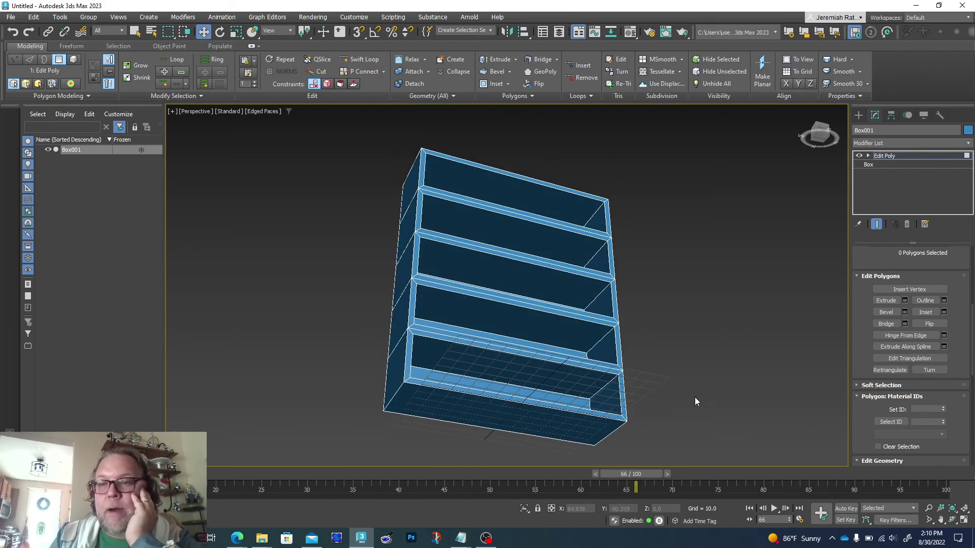
# - Select the shelf unit's underside polygon, move it slightly down along the Z axis to thicken the base, and clear the selection
pyautogui.click(528, 431)
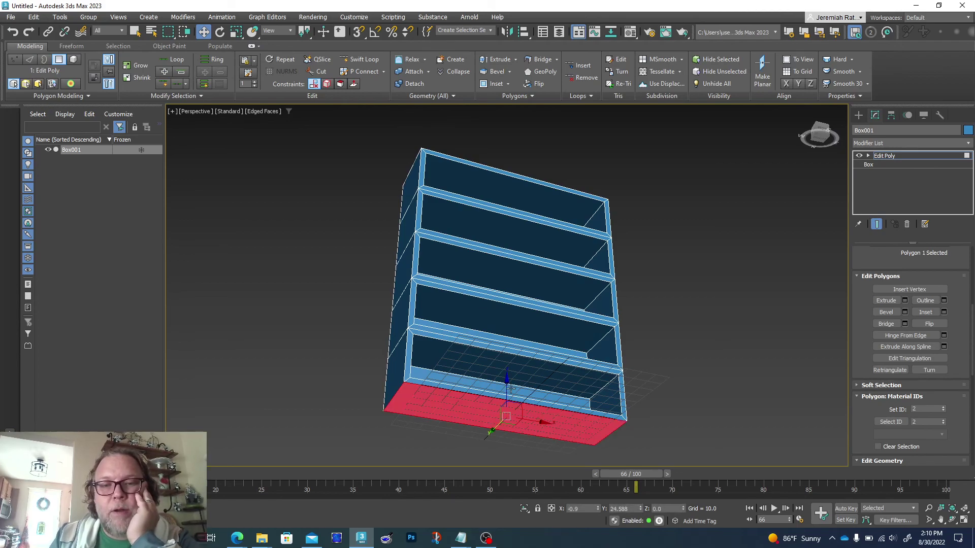
pyautogui.moveTo(507, 386); pyautogui.dragTo(508, 400)
pyautogui.click(731, 273)
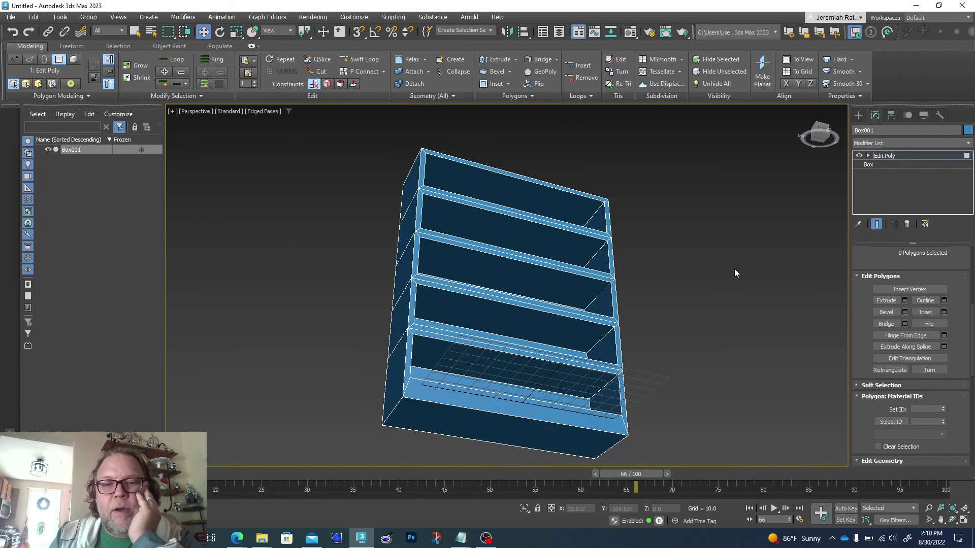
pyautogui.keyDown('alt'); pyautogui.moveTo(735, 269); pyautogui.dragTo(734, 269, button='middle'); pyautogui.keyUp('alt')
pyautogui.click(822, 133)
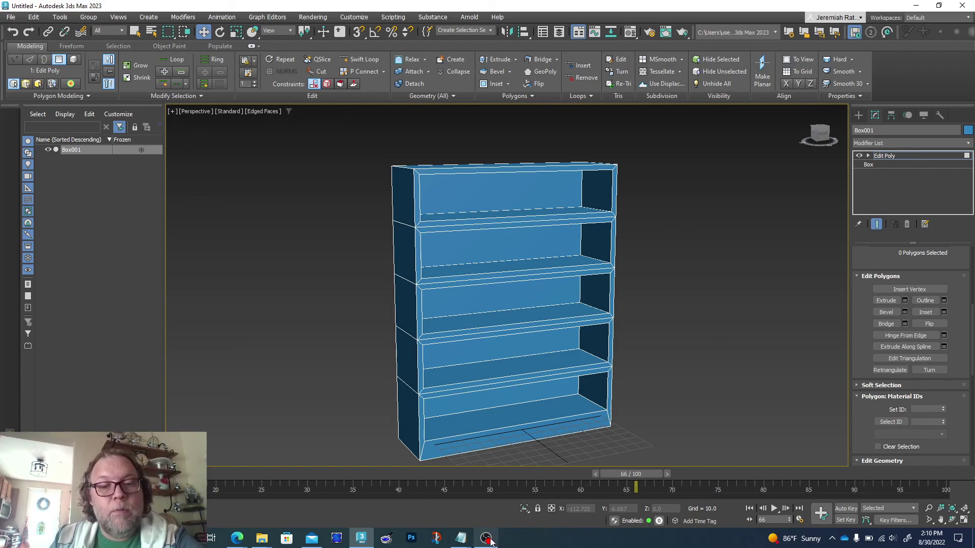
pyautogui.moveTo(486, 540)
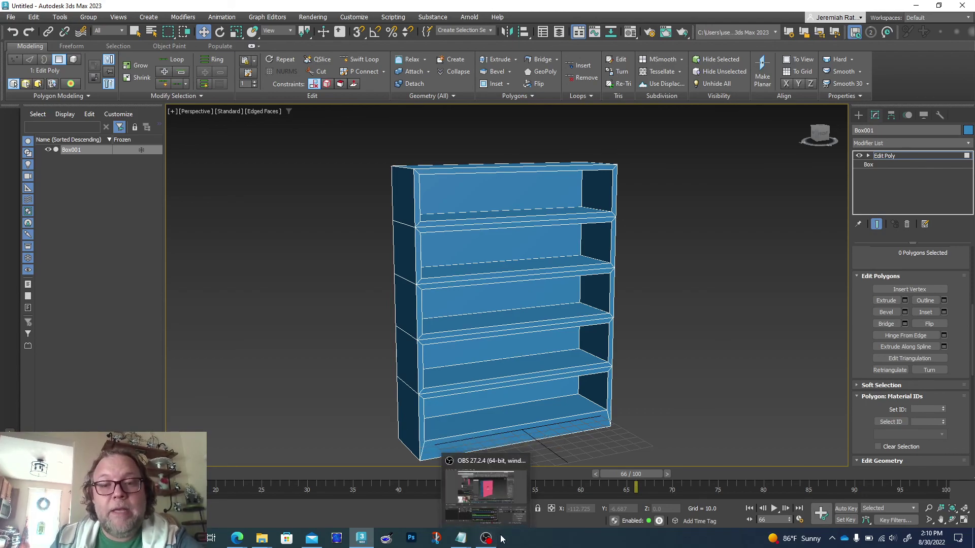